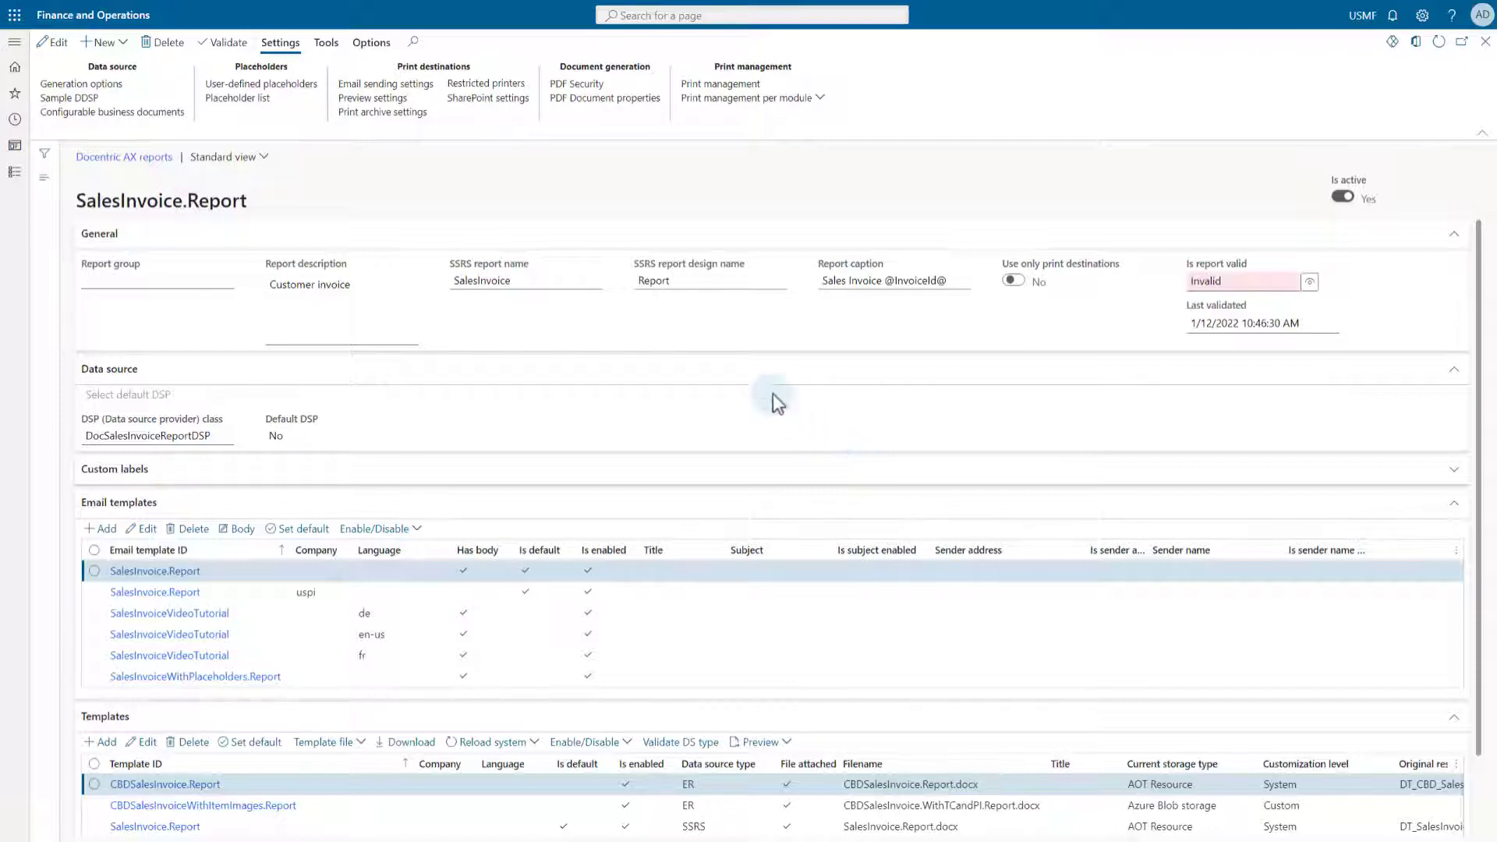
From the SalesInvoice.Report Docentric setup, open Email sending settings to reach the Batch email sending status list
{"action": "left_click", "coordinate": [400, 84]}
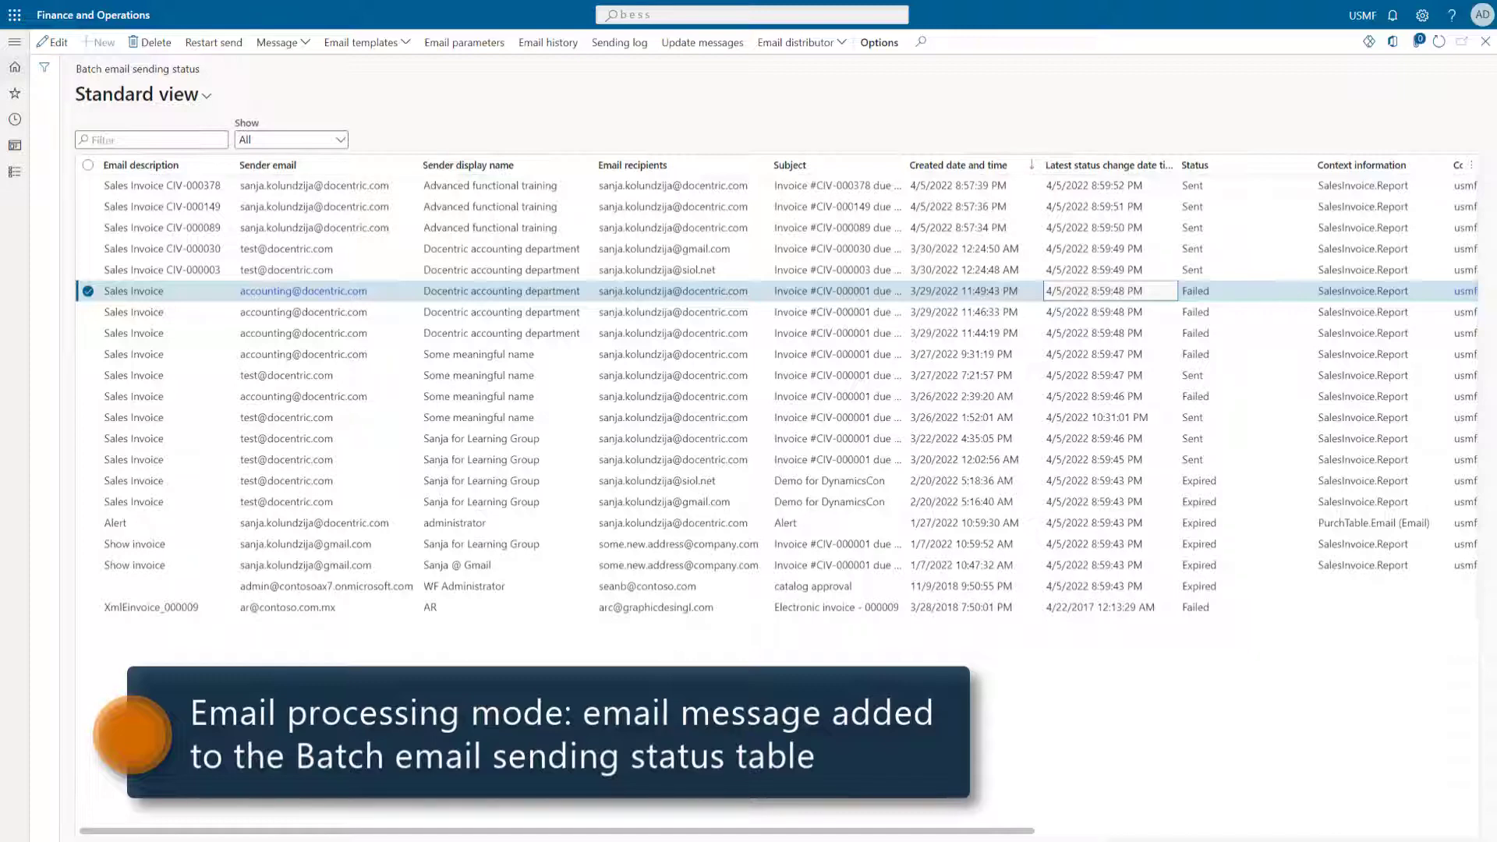
{"action": "key", "text": "ctrl"}
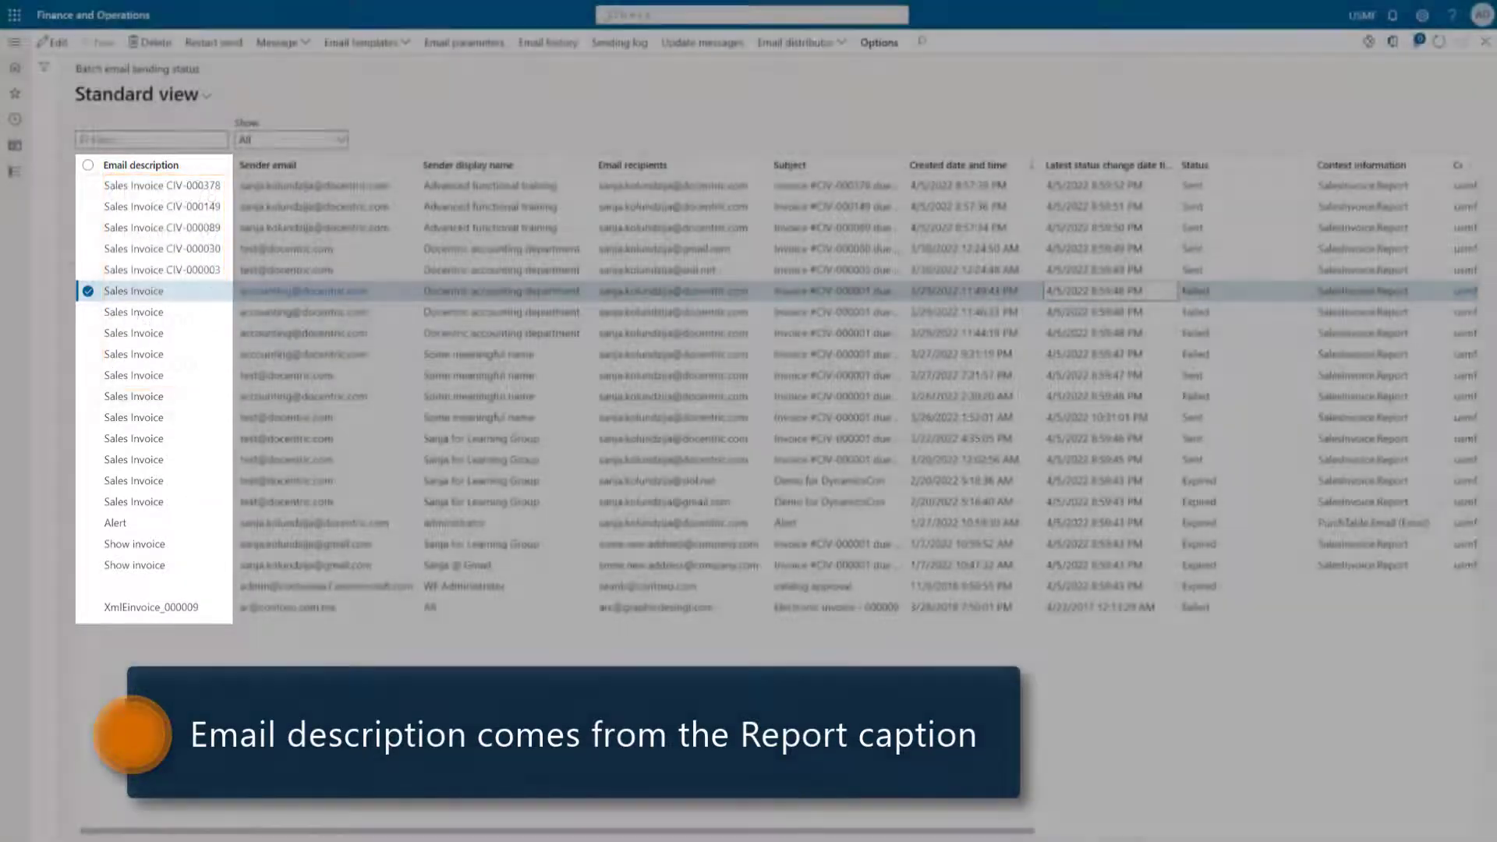
Scroll the email grid right to show Document ID, Account type, Account number and Notification ID
{"action": "scroll", "coordinate": [1115, 832], "scroll_direction": "right", "scroll_amount": 3}
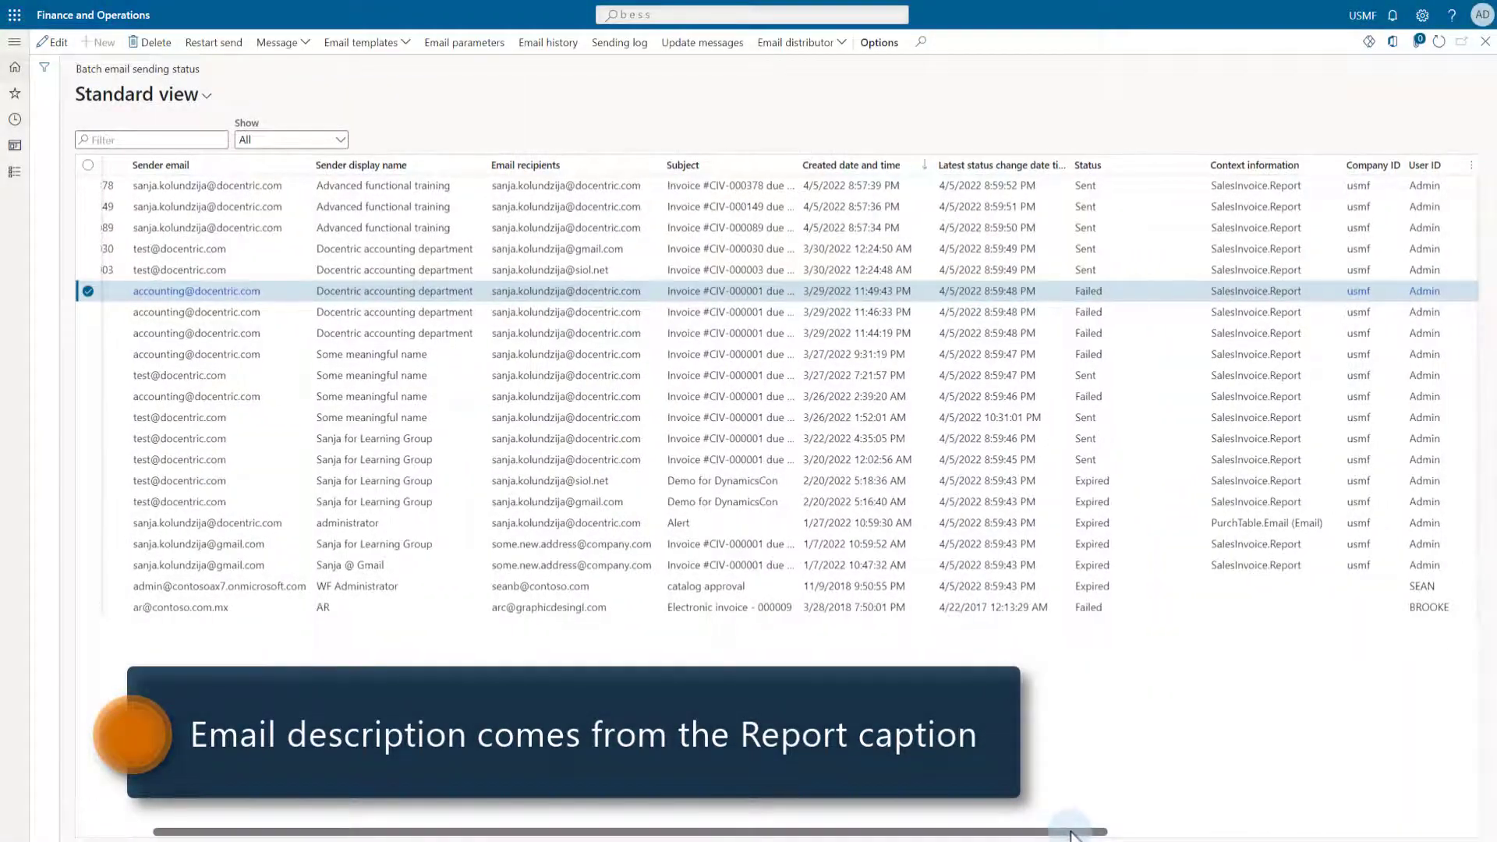
{"action": "scroll", "coordinate": [1115, 833], "scroll_direction": "right", "scroll_amount": 7}
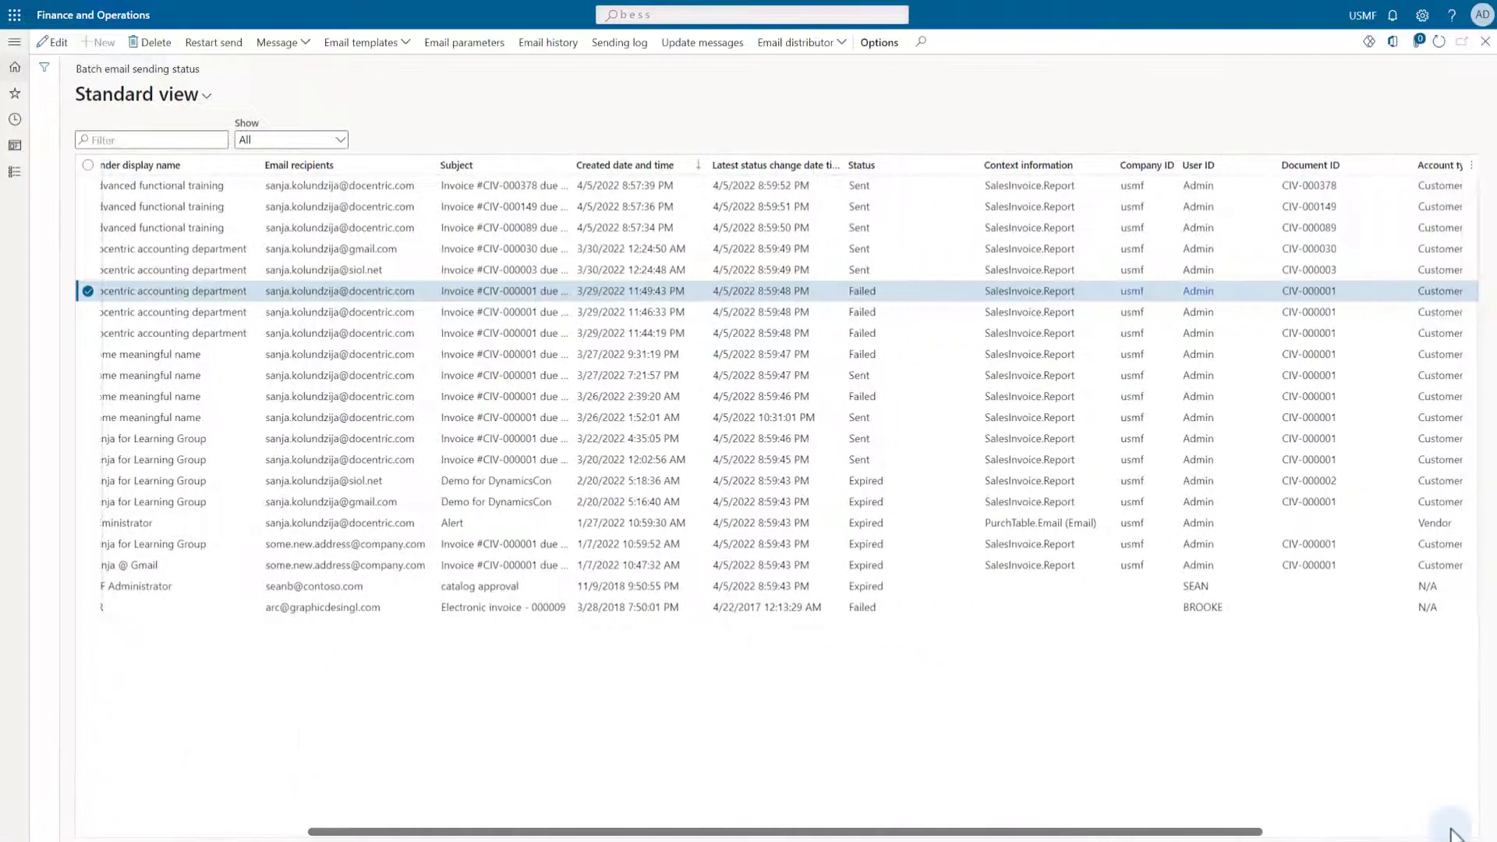
{"action": "scroll", "coordinate": [1474, 833], "scroll_direction": "right", "scroll_amount": 7}
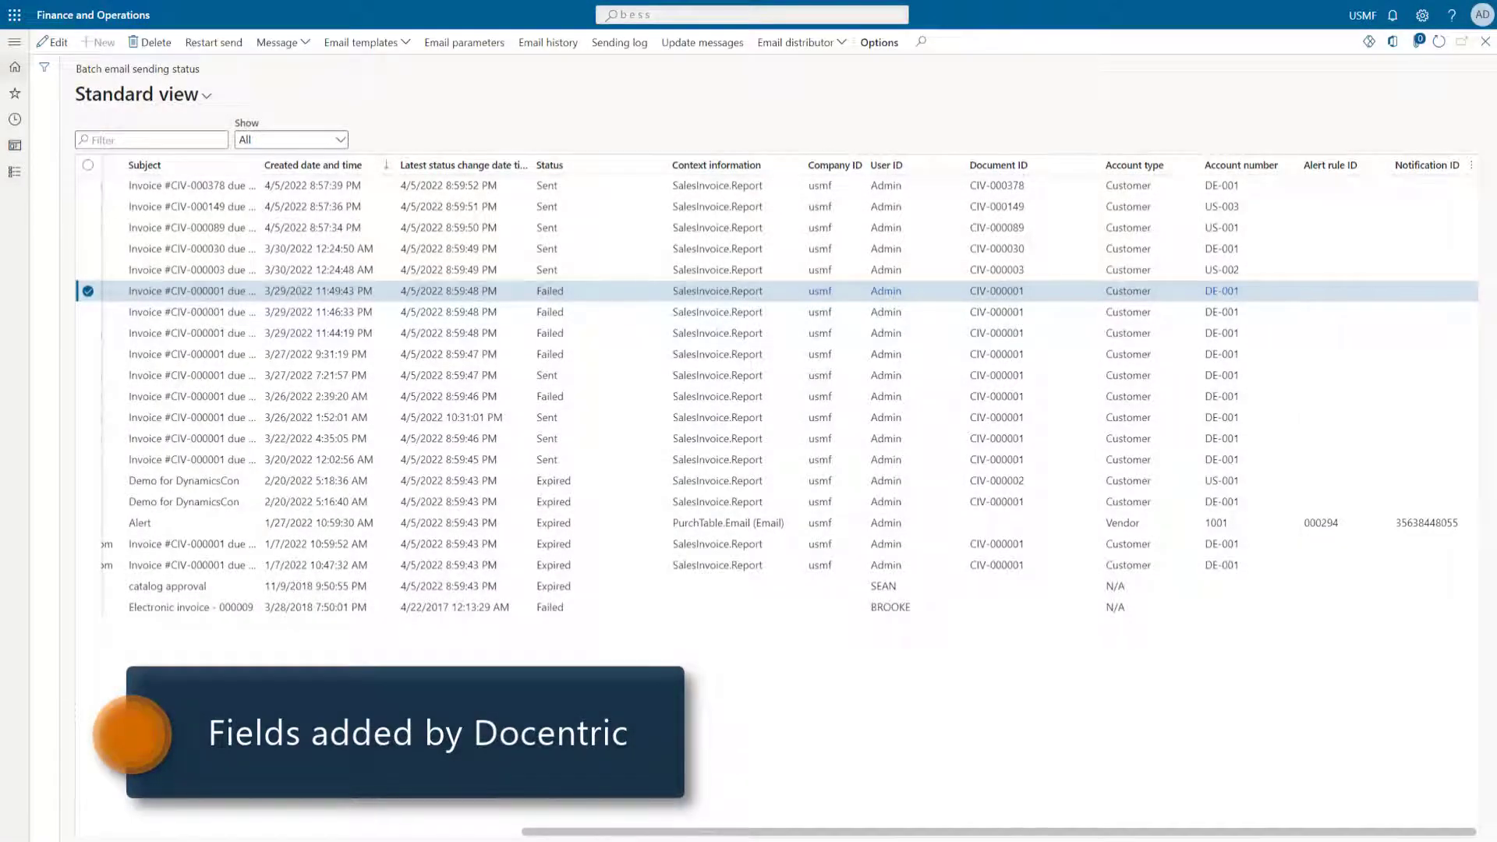
Open customer US-001 from its account link and list only its two invoice emails' sending status
{"action": "left_click", "coordinate": [1221, 228]}
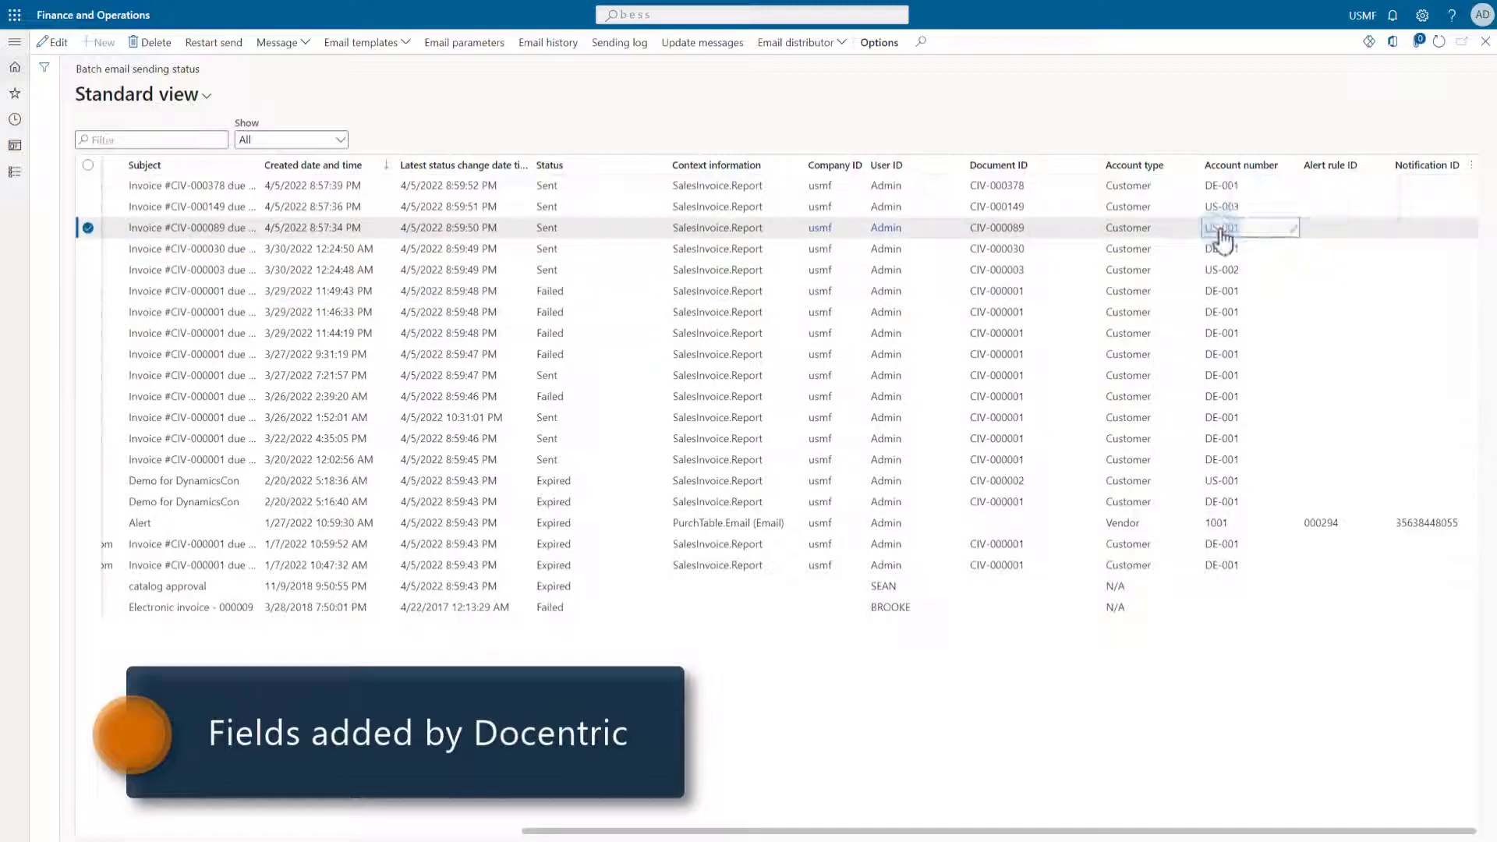
{"action": "left_click", "coordinate": [1221, 228]}
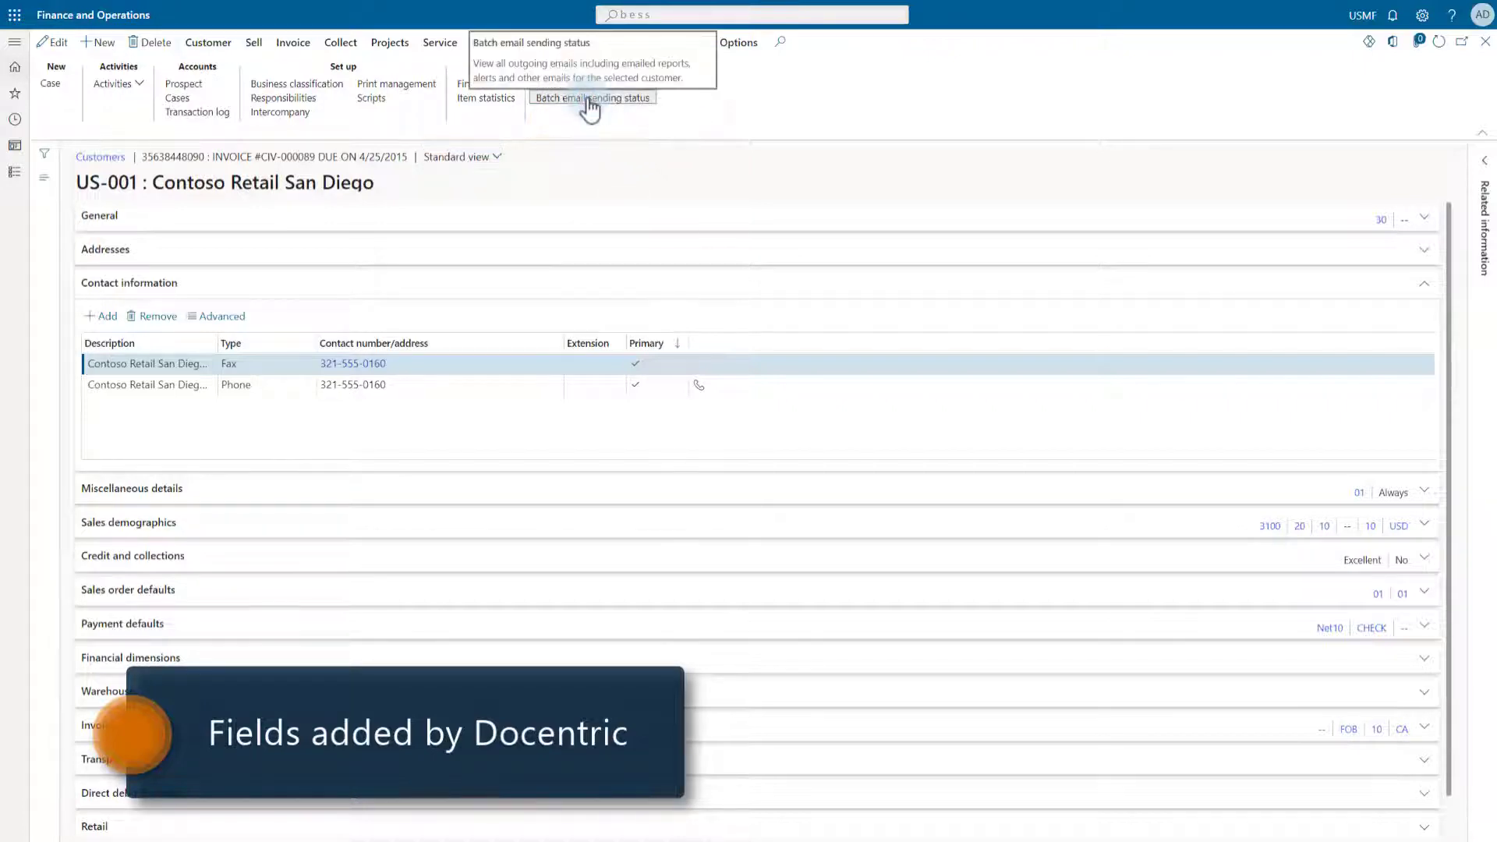
{"action": "left_click", "coordinate": [591, 99]}
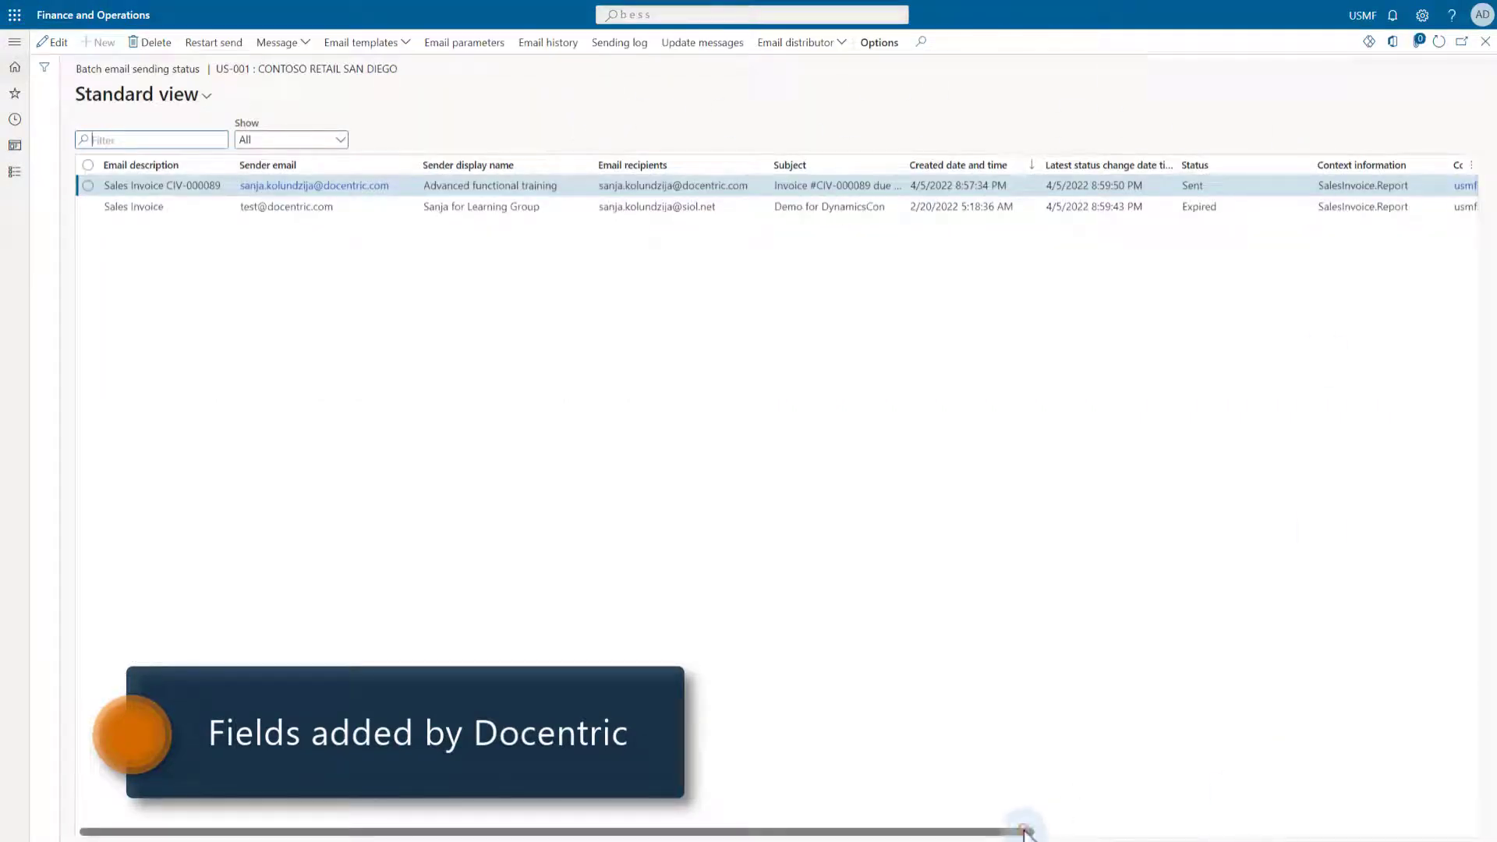
{"action": "left_click_drag", "start_coordinate": [1029, 831], "coordinate": [1468, 833]}
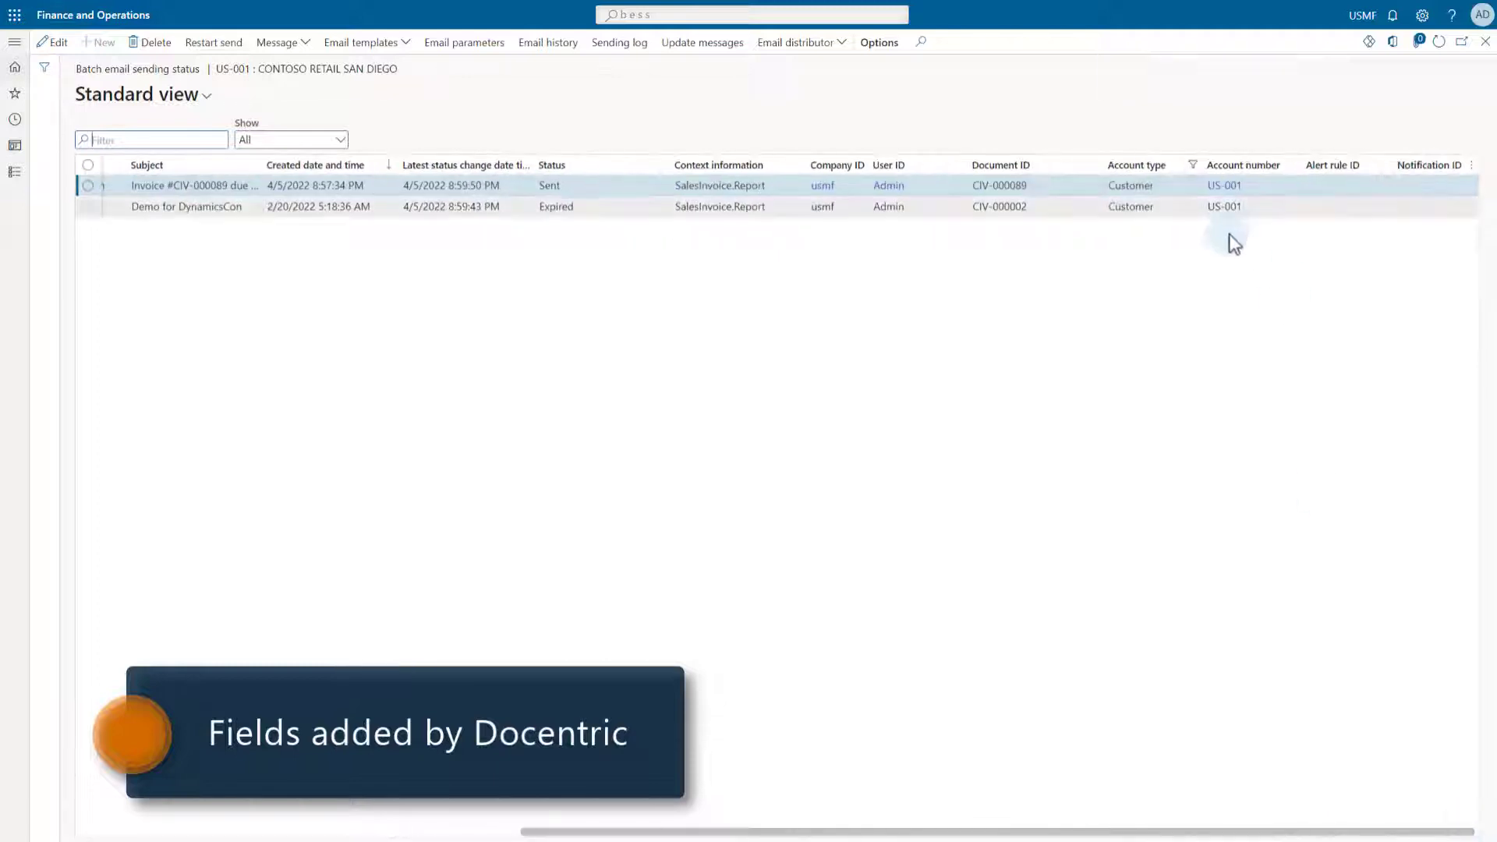
Return to the full email list and preview the CIV-000089 message's recipients, attachments and body
{"action": "key", "text": "Escape"}
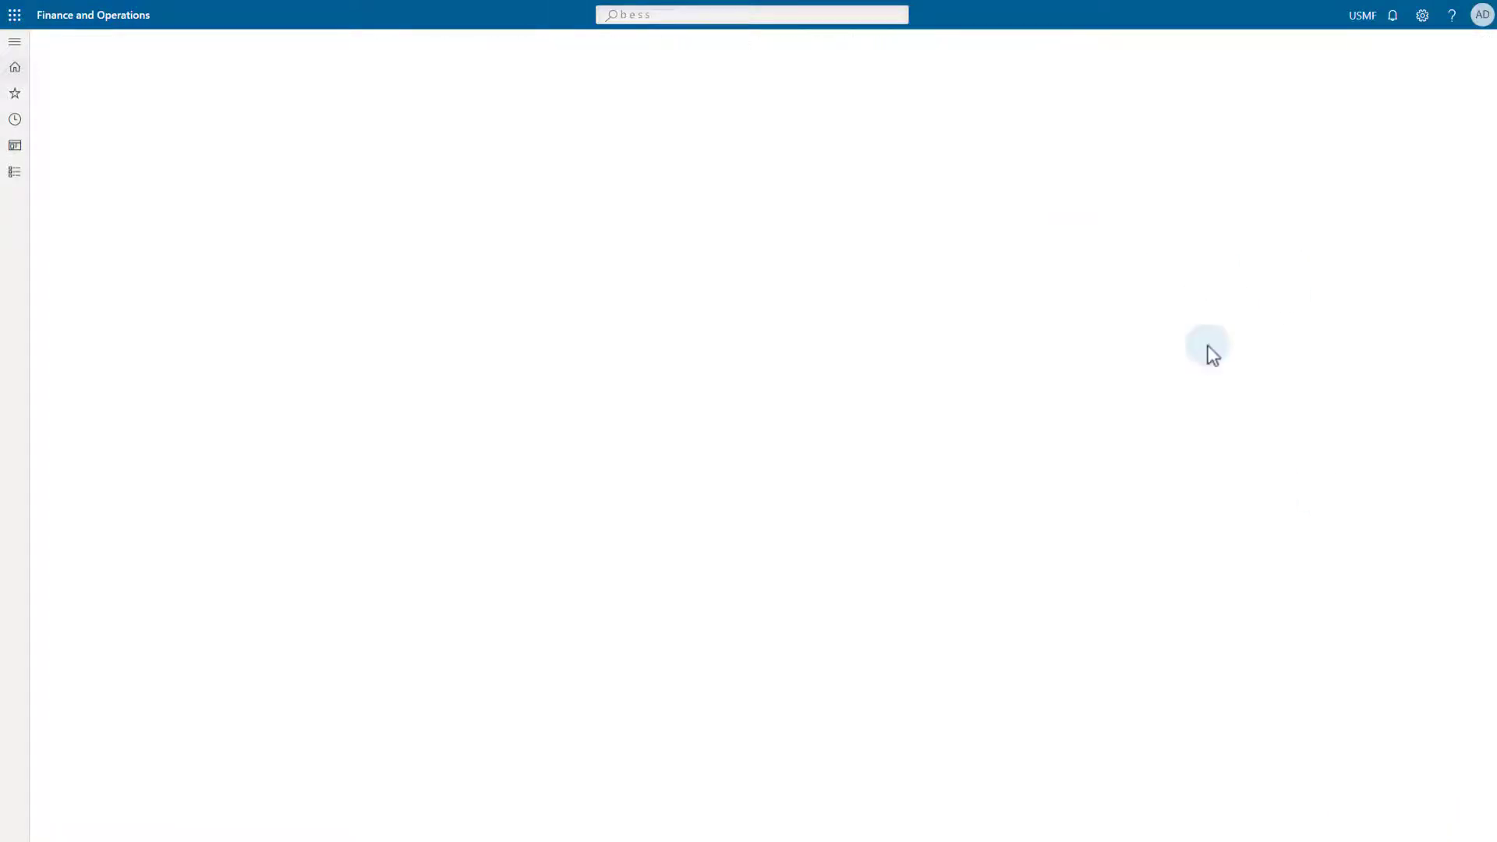
{"action": "key", "text": "alt+Right"}
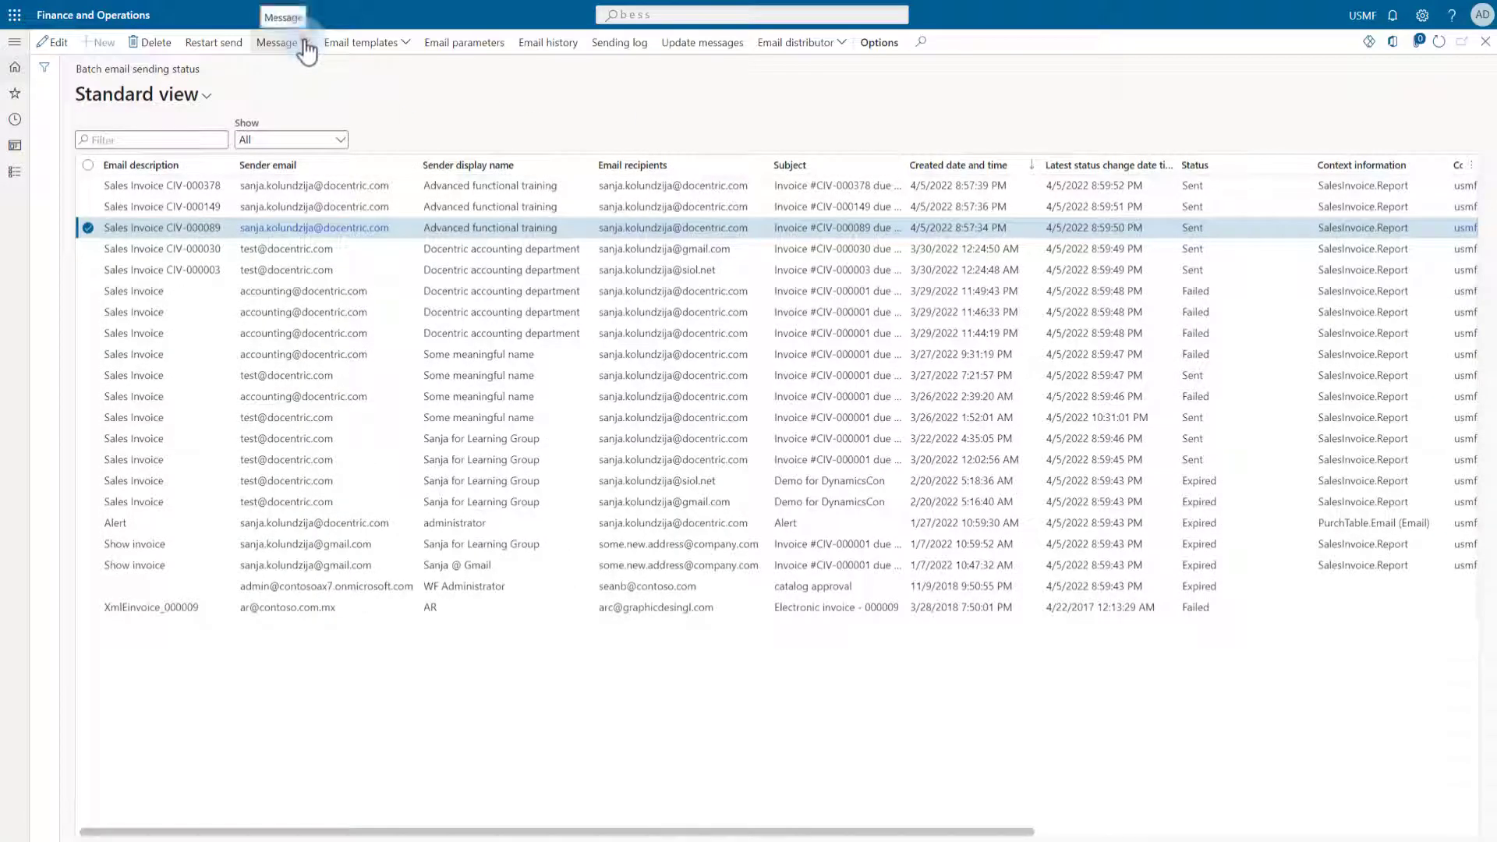
{"action": "left_click", "coordinate": [304, 44]}
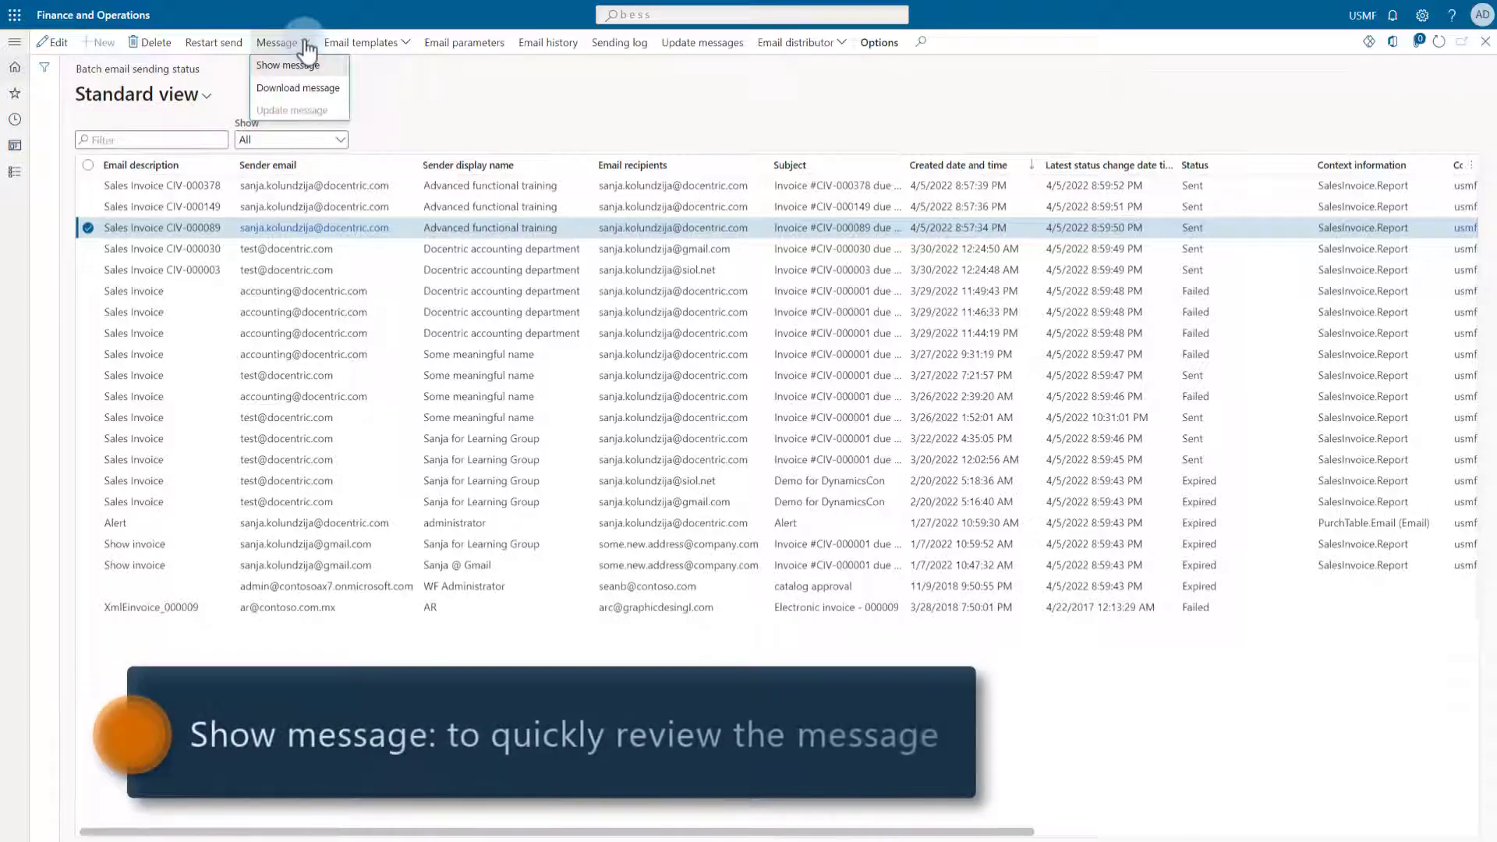
{"action": "left_click", "coordinate": [309, 68]}
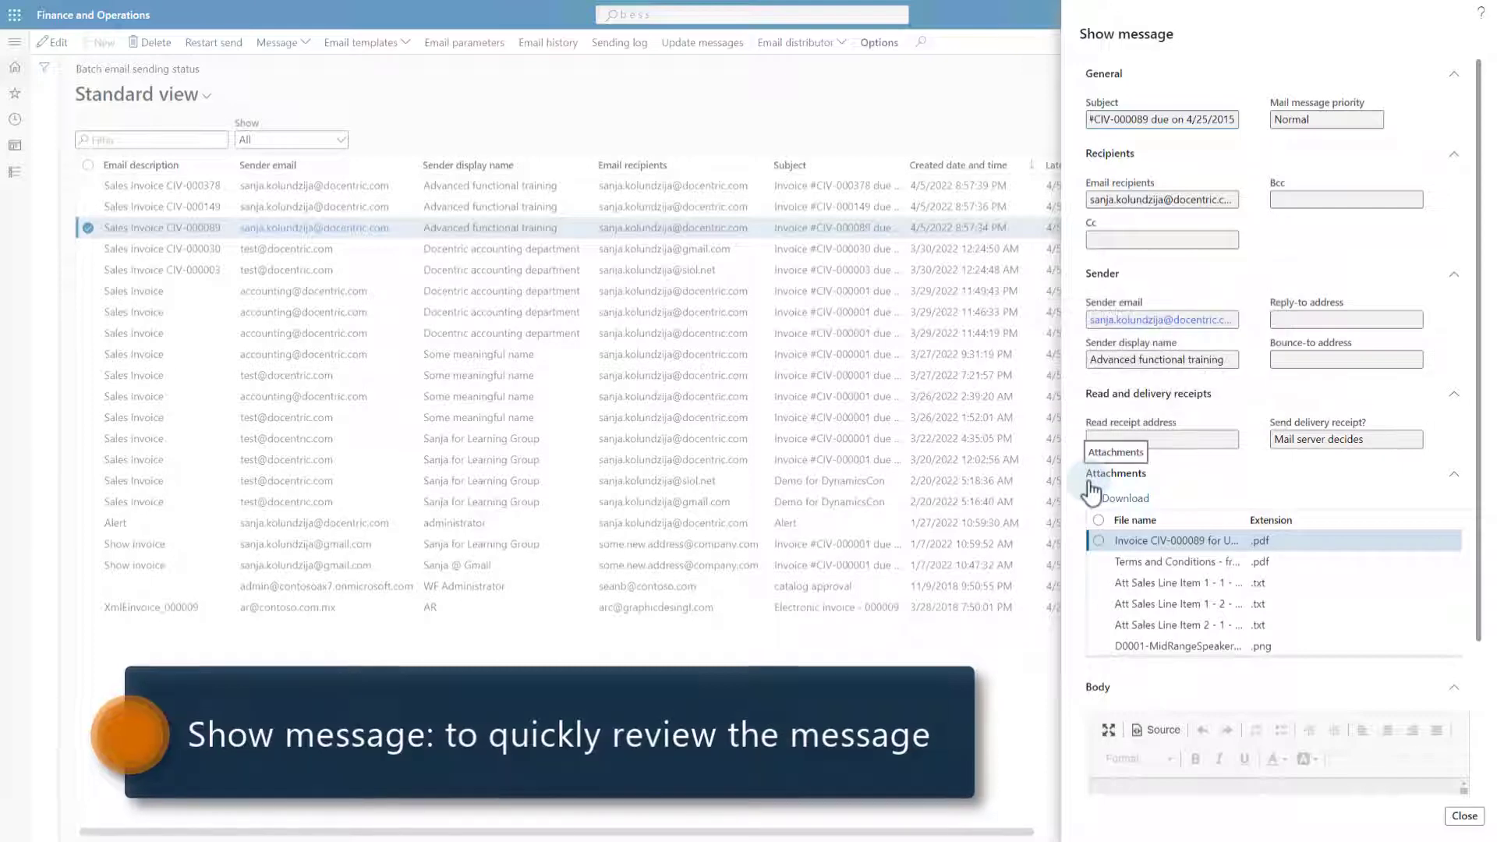
{"action": "scroll", "coordinate": [1465, 701], "scroll_direction": "down", "scroll_amount": 2}
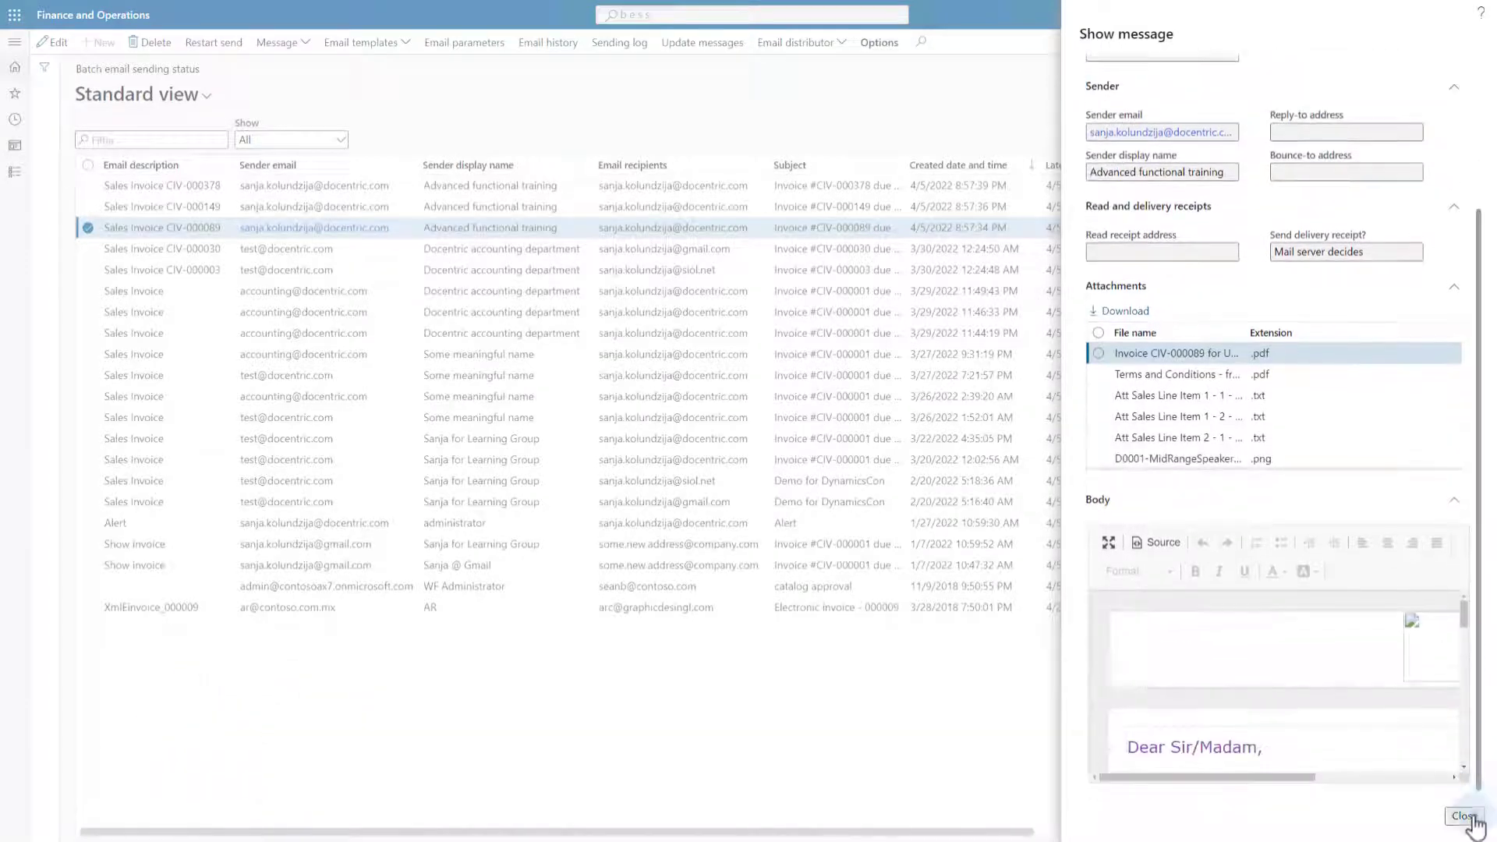
{"action": "left_click", "coordinate": [1464, 815]}
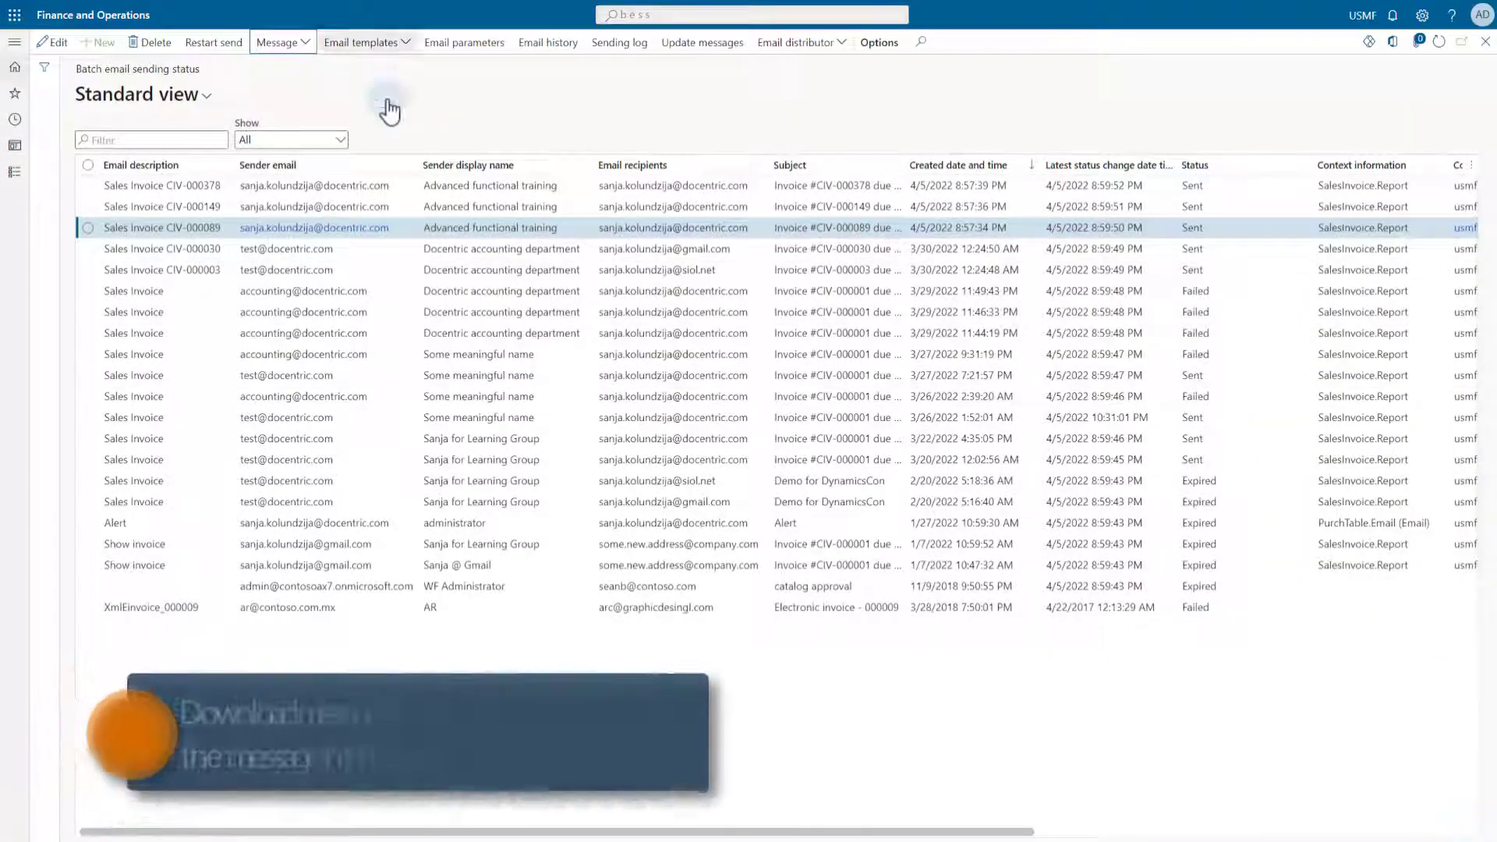
Download the CIV-000089 message as an .eml file, open it in Outlook, then close it
{"action": "left_click", "coordinate": [302, 43]}
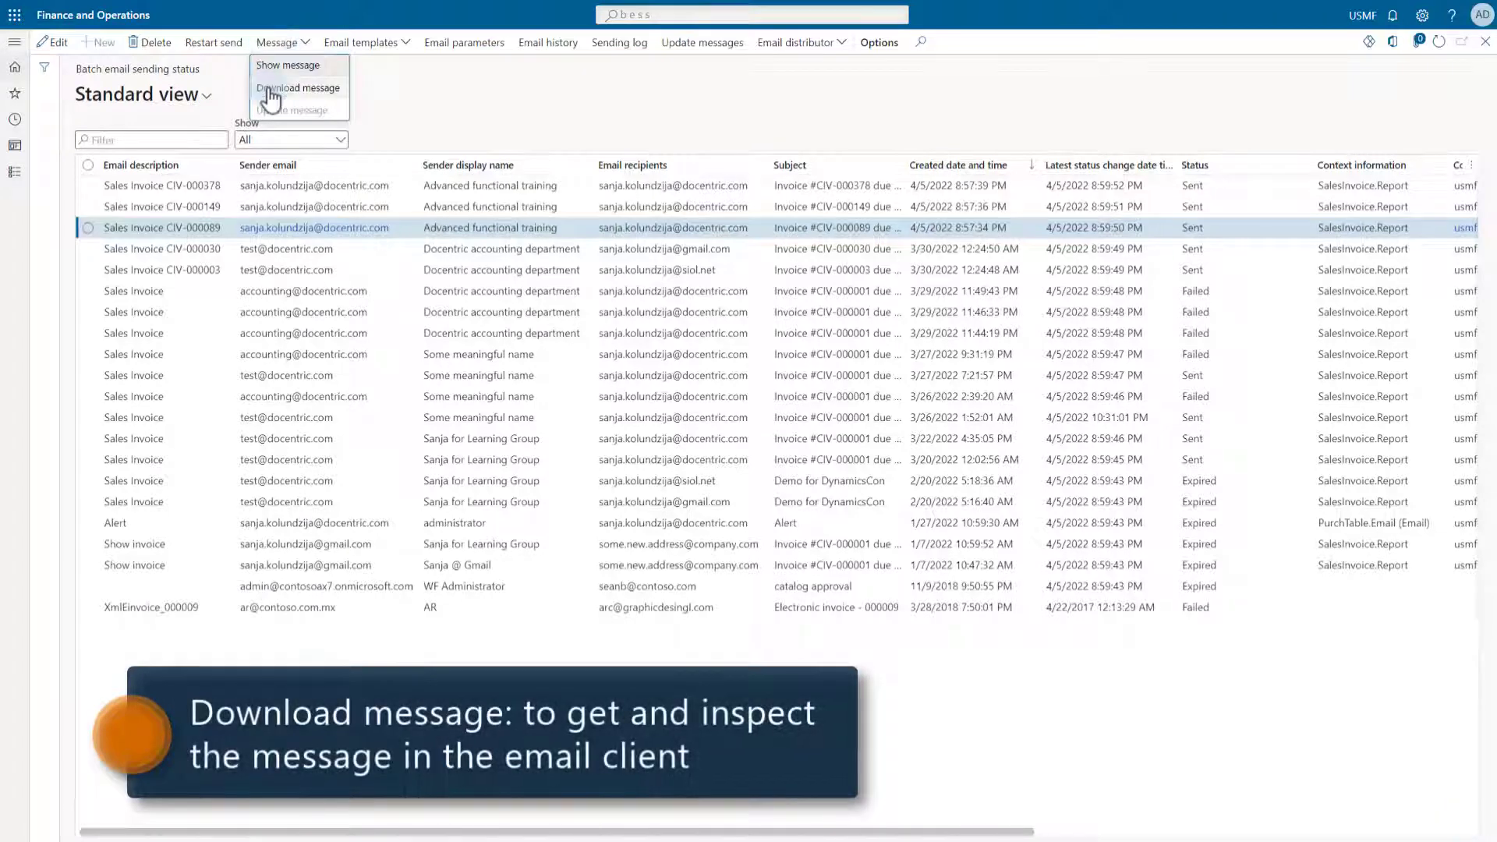
{"action": "left_click", "coordinate": [270, 88]}
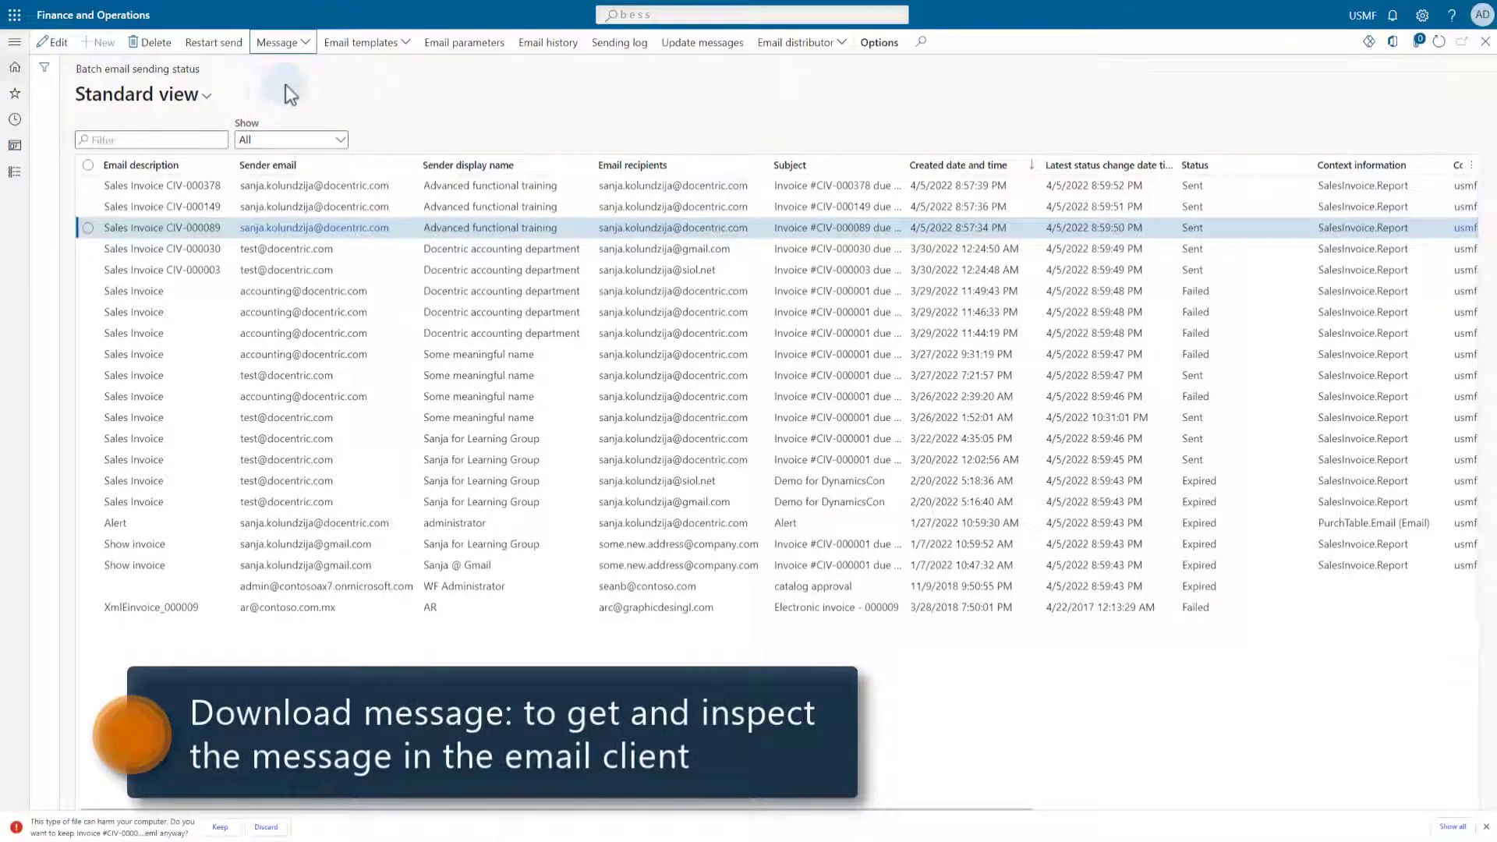
{"action": "left_click", "coordinate": [220, 826]}
{"action": "left_click", "coordinate": [90, 828]}
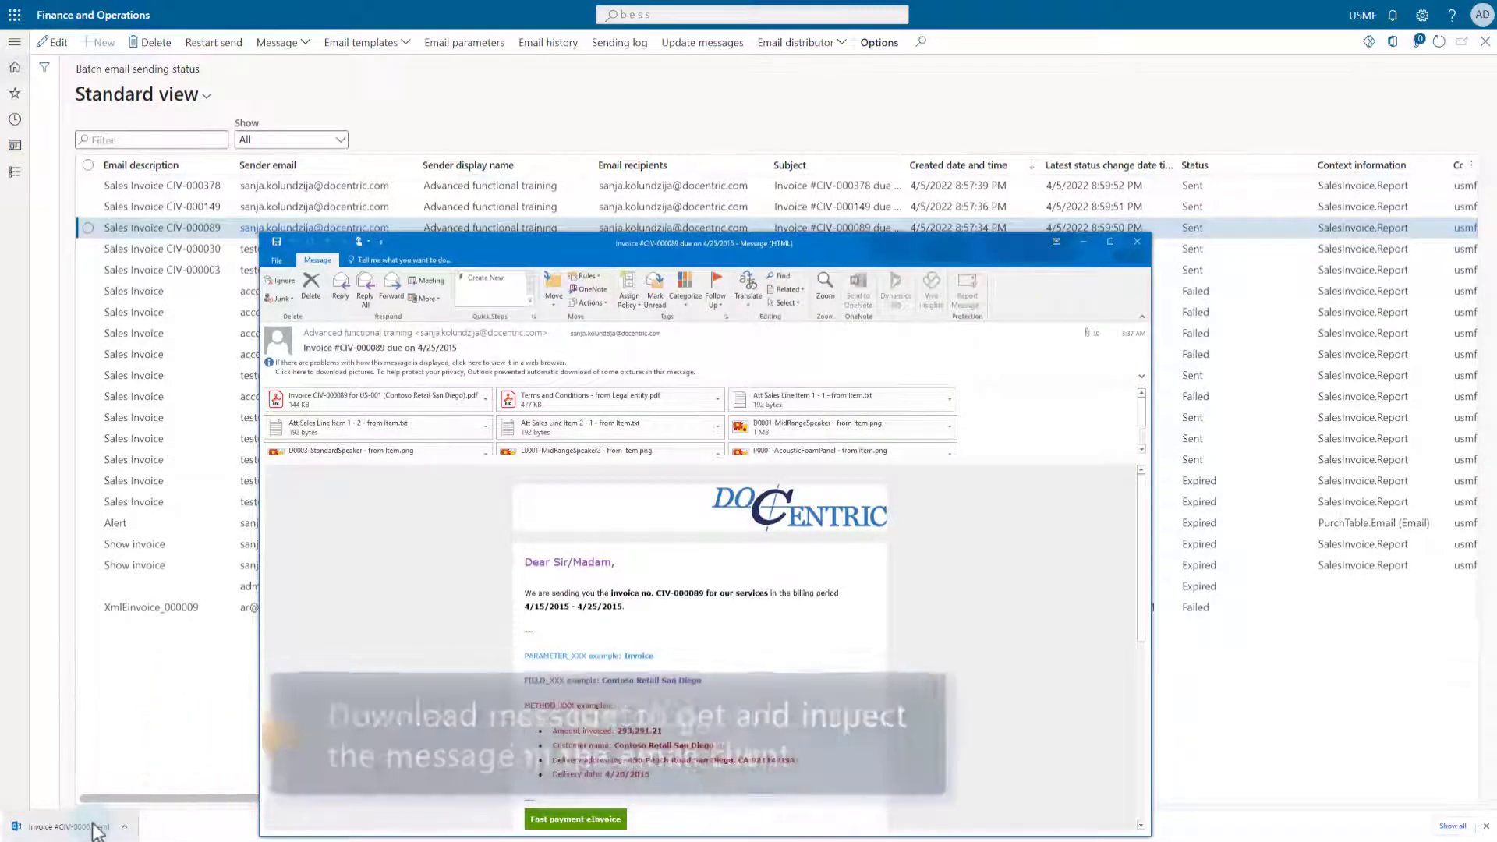
{"action": "left_click", "coordinate": [1135, 245]}
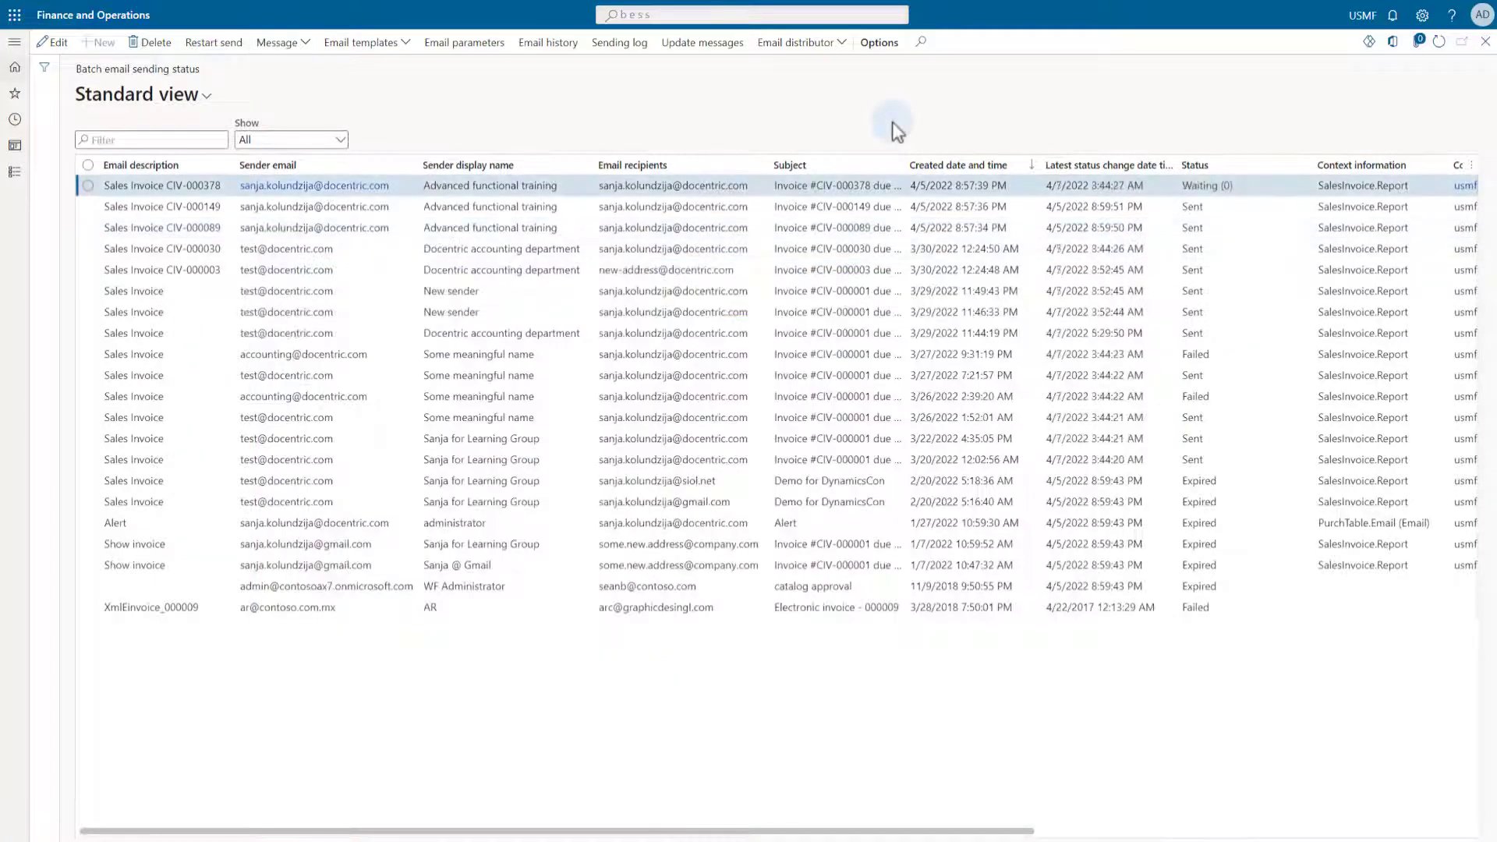
{"action": "left_click", "coordinate": [304, 44]}
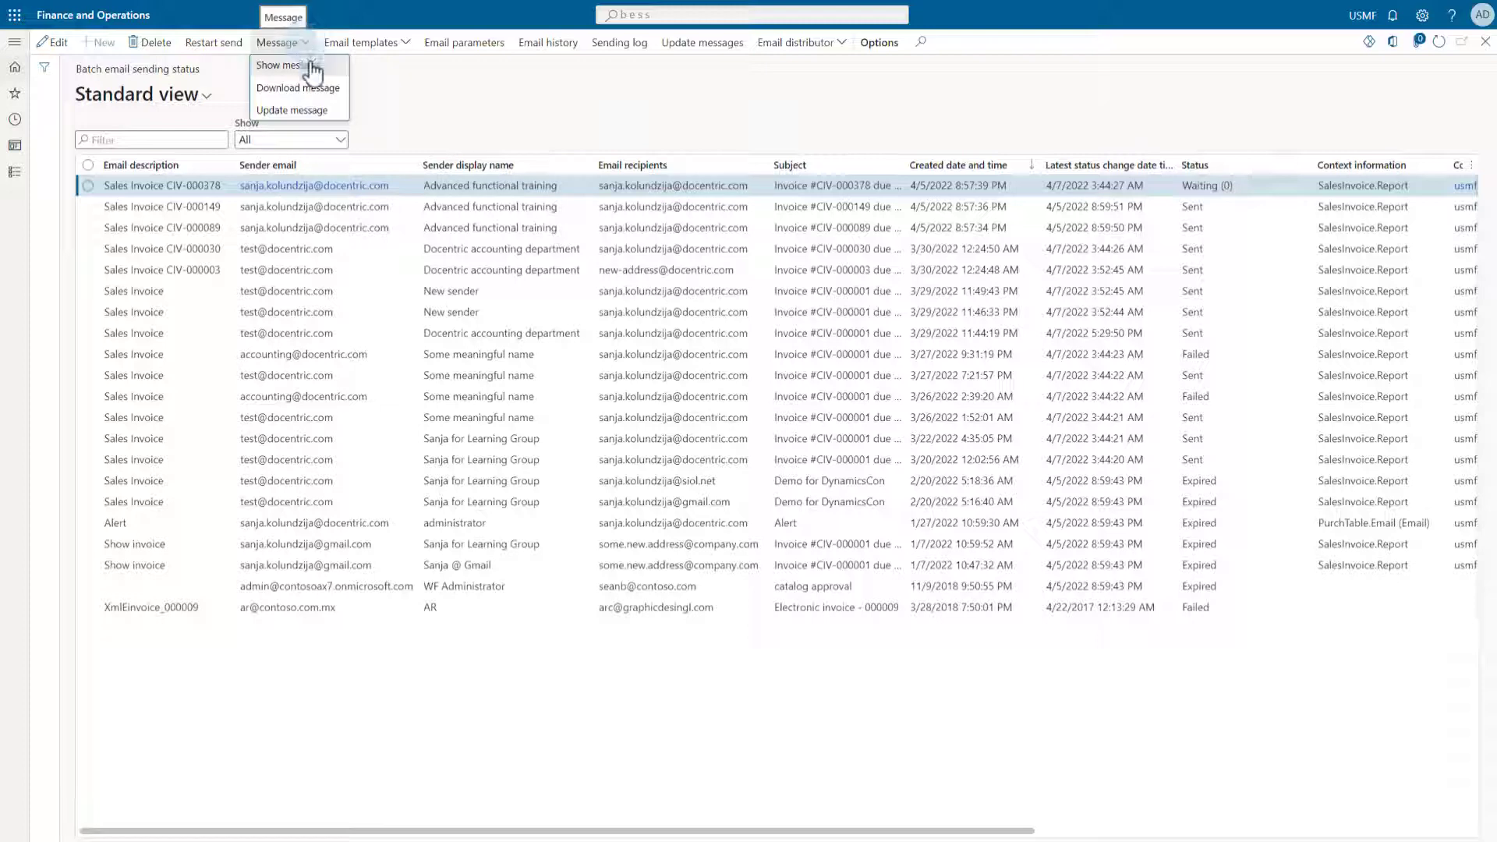
{"action": "left_click", "coordinate": [318, 110]}
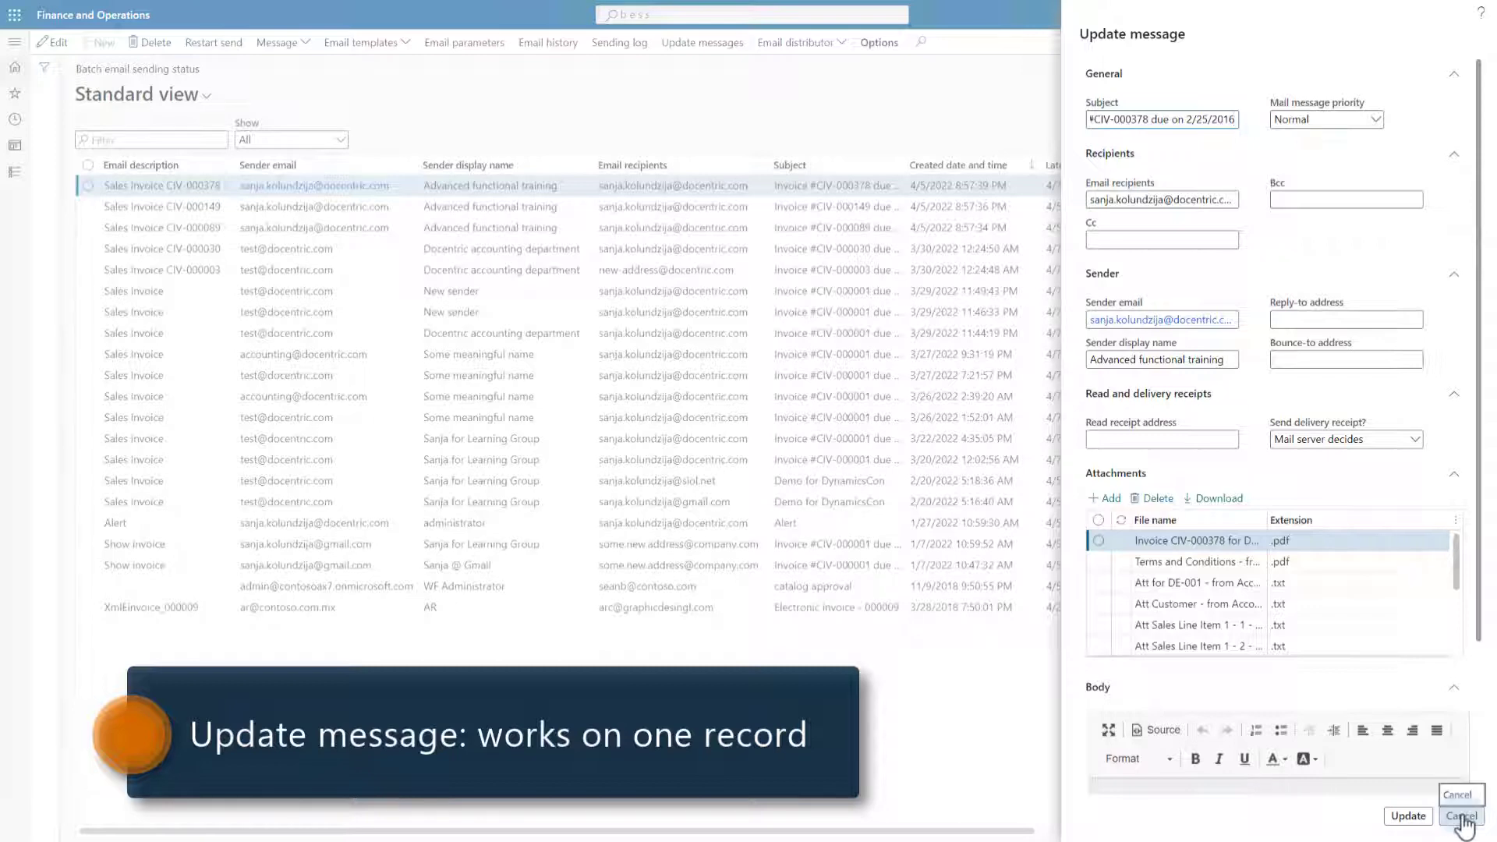
{"action": "left_click", "coordinate": [1462, 816]}
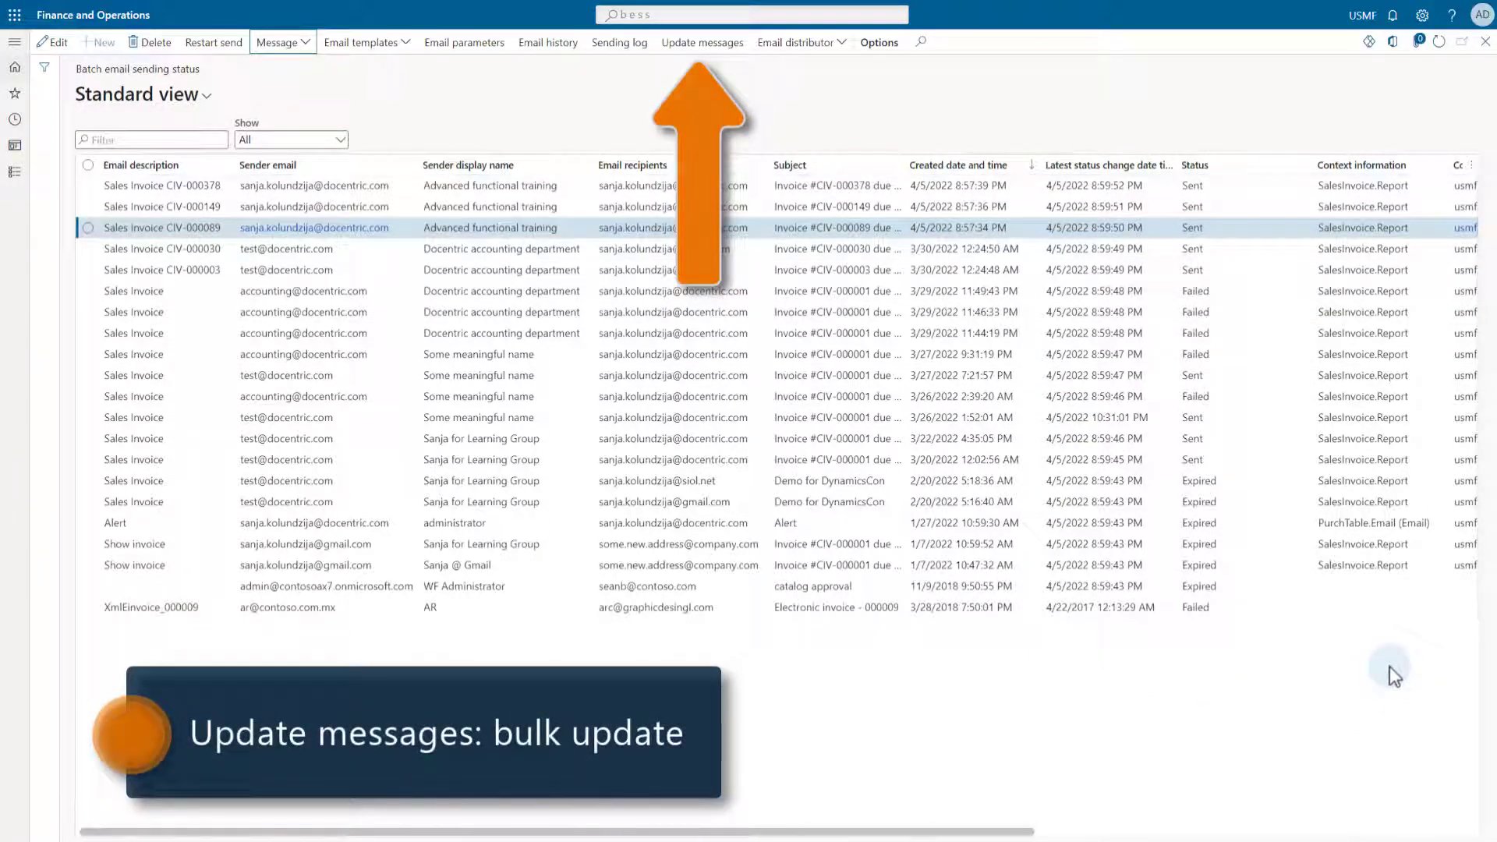
Filter the Account number column to us-002 and select all four invoice emails
{"action": "left_click_drag", "start_coordinate": [897, 831], "coordinate": [1470, 833]}
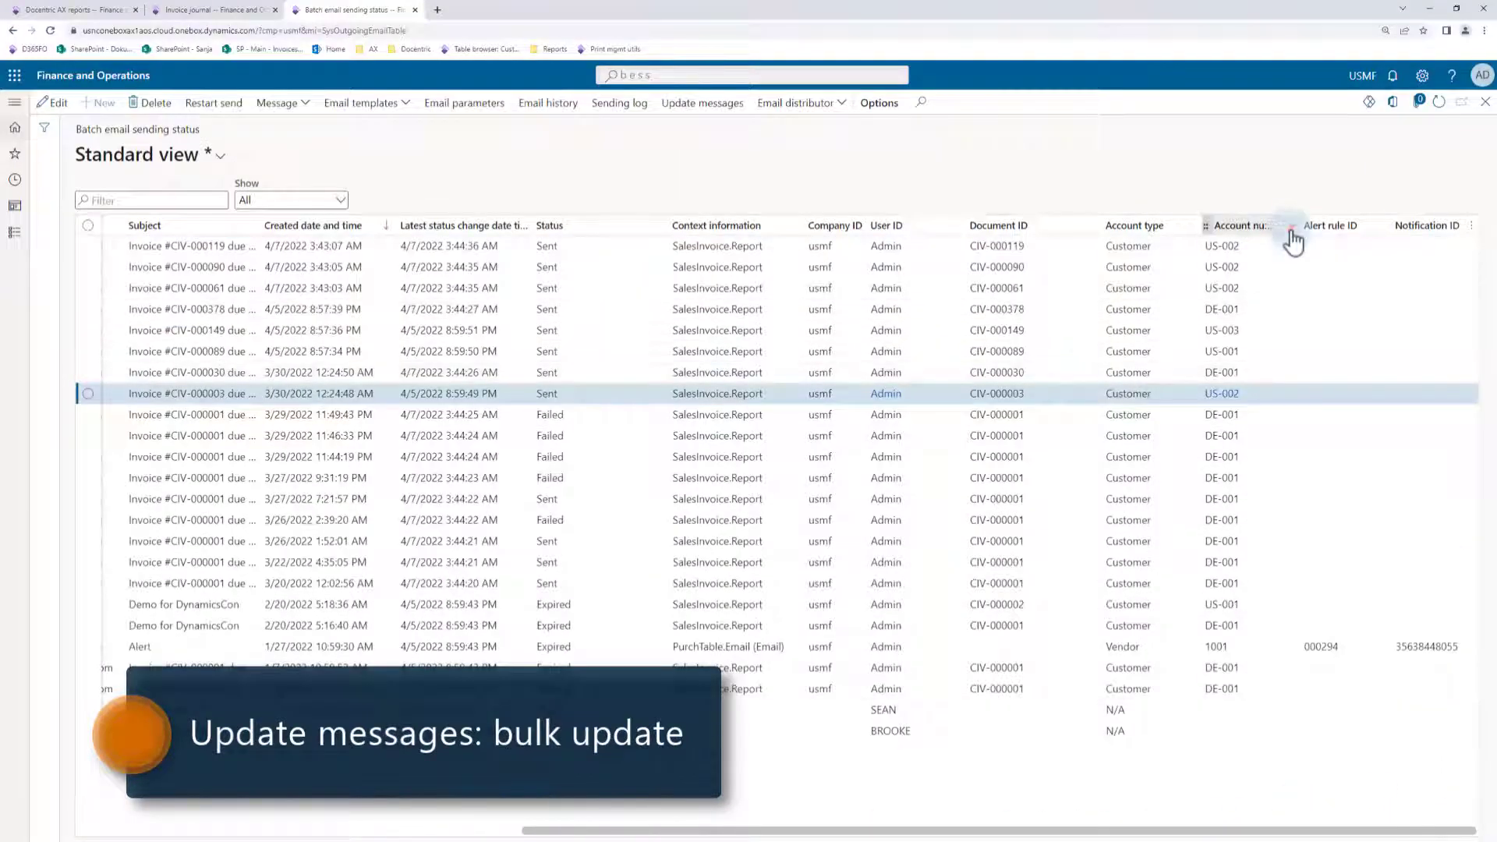
{"action": "left_click", "coordinate": [1291, 226]}
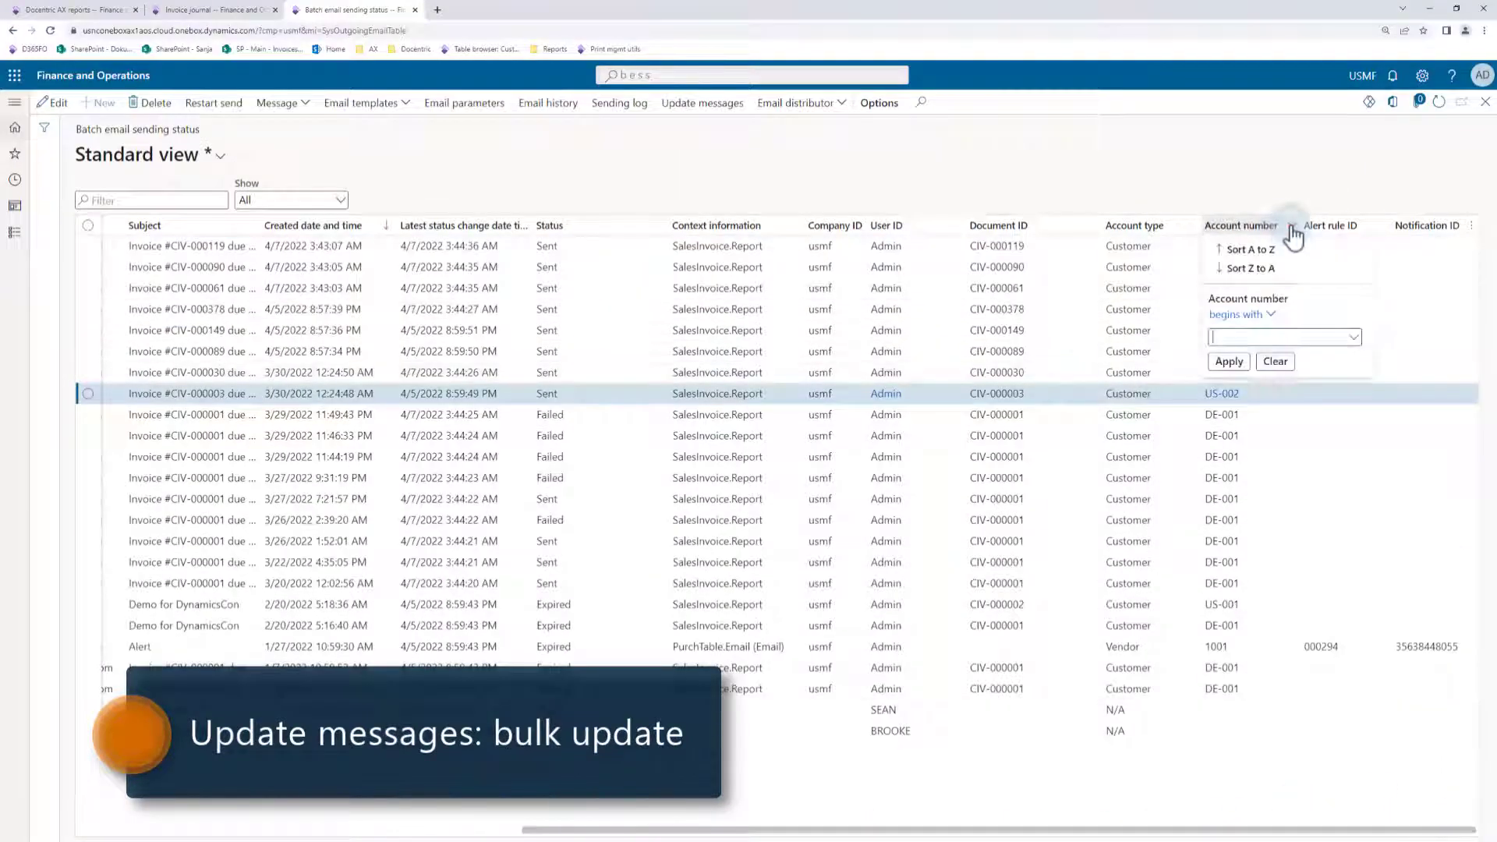
{"action": "type", "text": "us-002"}
{"action": "left_click", "coordinate": [1229, 361]}
{"action": "left_click", "coordinate": [483, 831]}
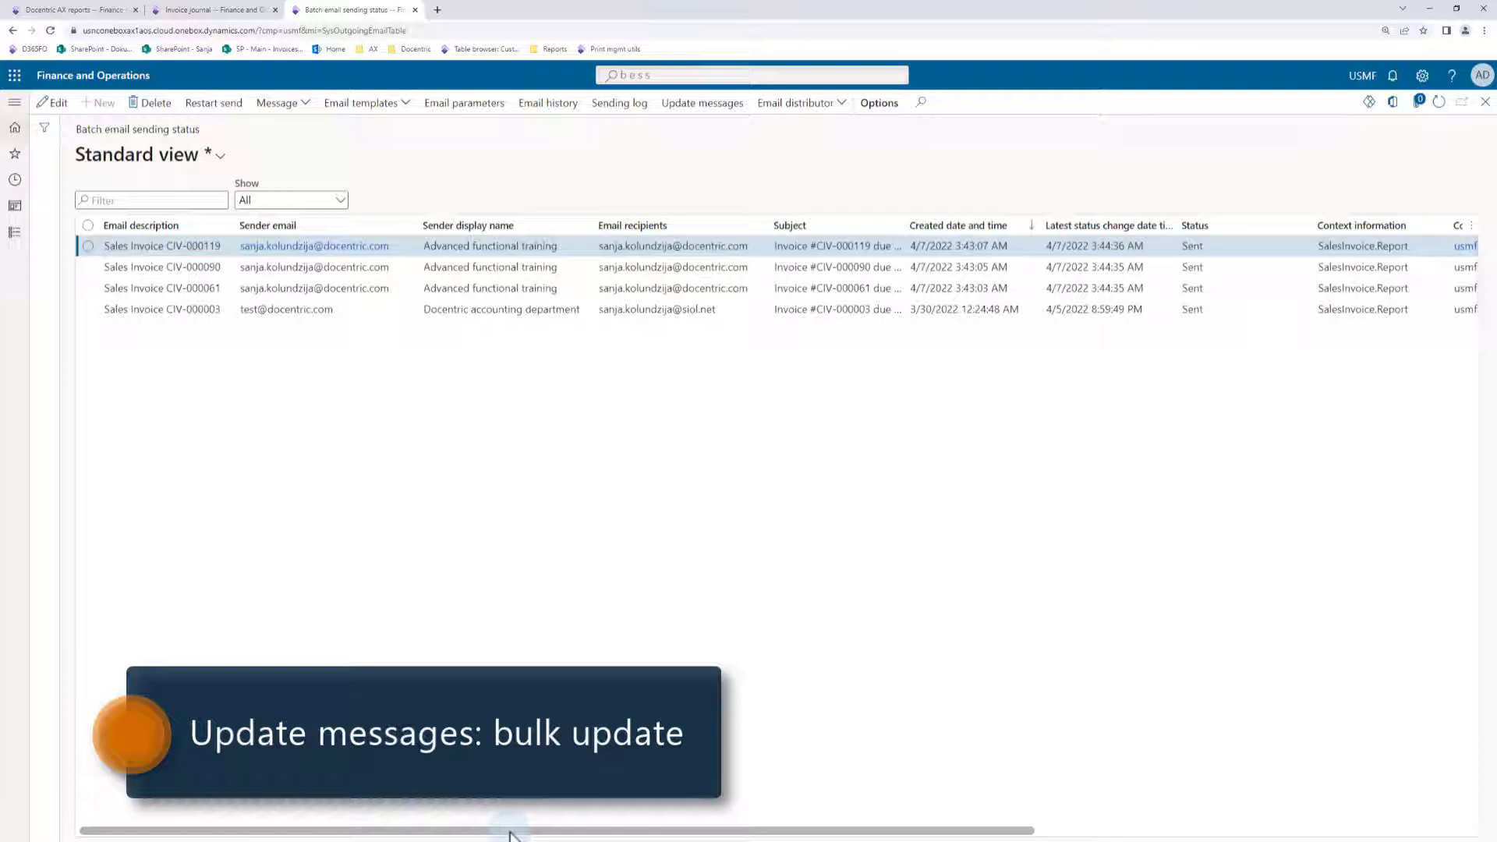
{"action": "left_click", "coordinate": [88, 227]}
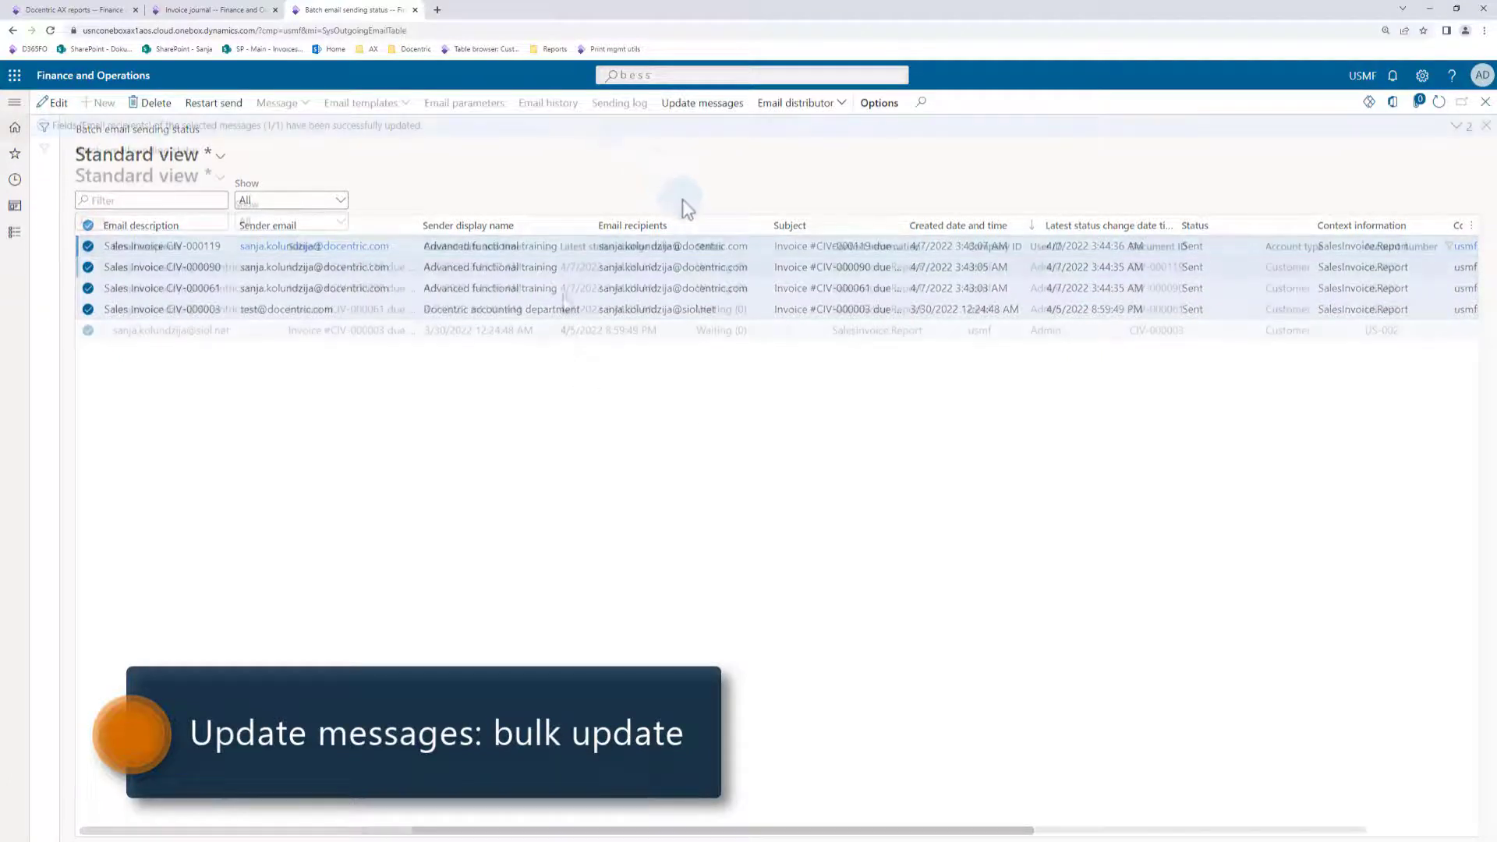
Replace the email recipients on all four selected US-002 messages via Update messages
{"action": "left_click", "coordinate": [736, 109]}
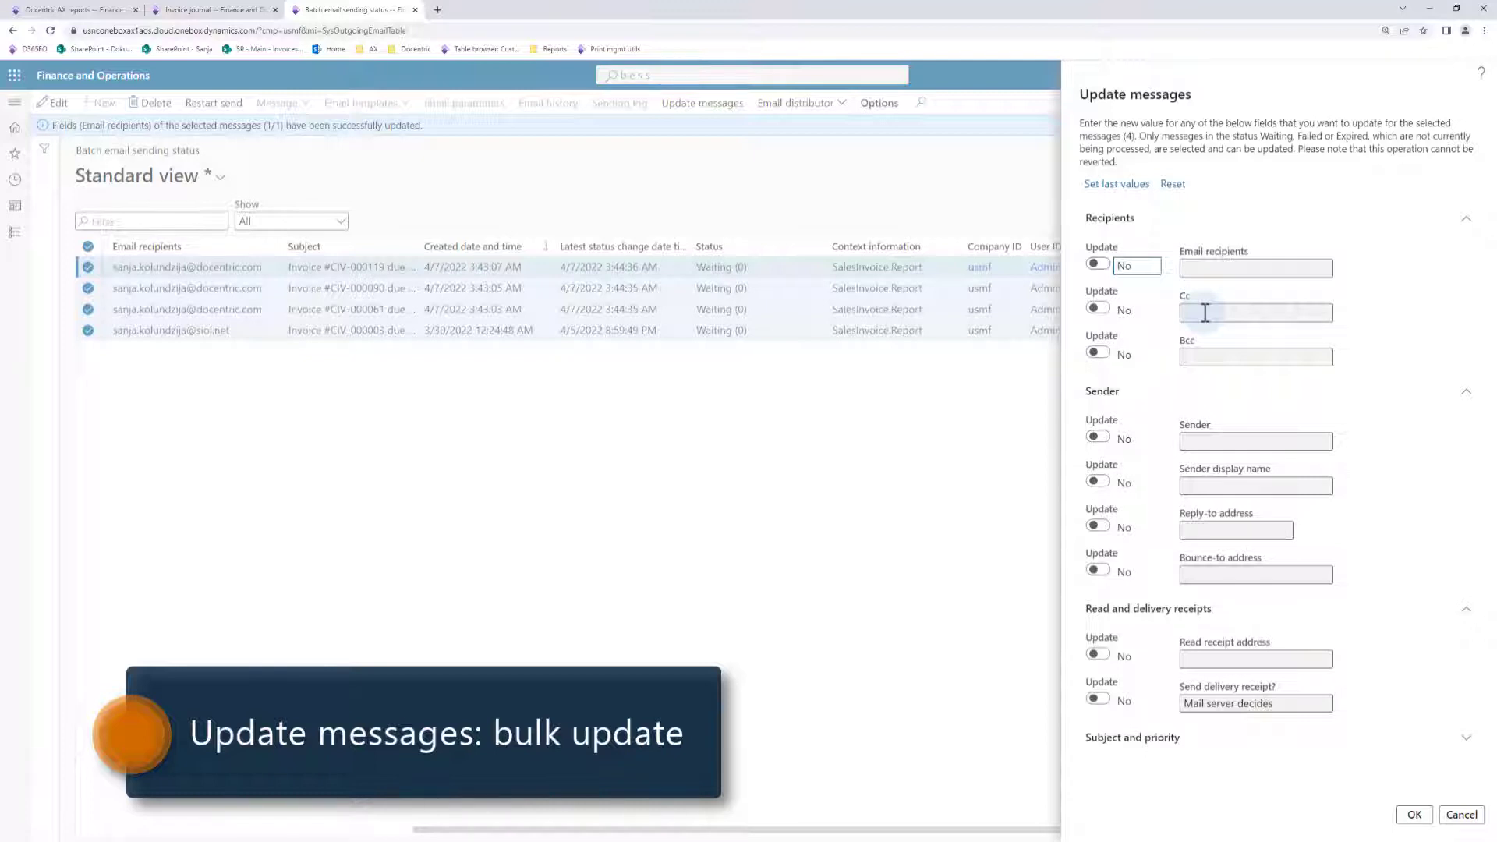
{"action": "left_click", "coordinate": [1098, 263]}
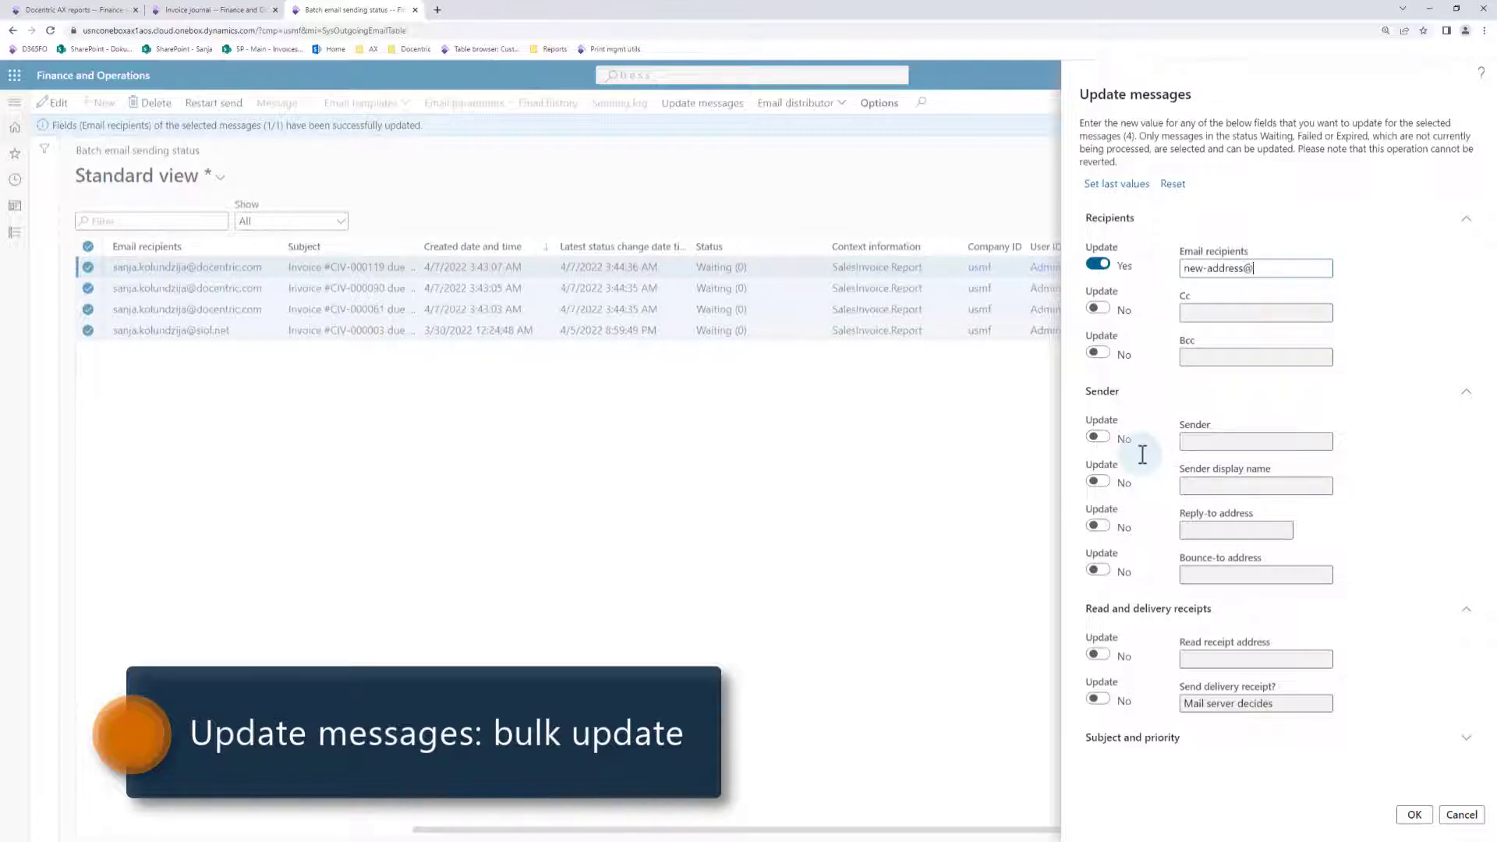
{"action": "left_click", "coordinate": [1414, 814]}
{"action": "left_click", "coordinate": [896, 419]}
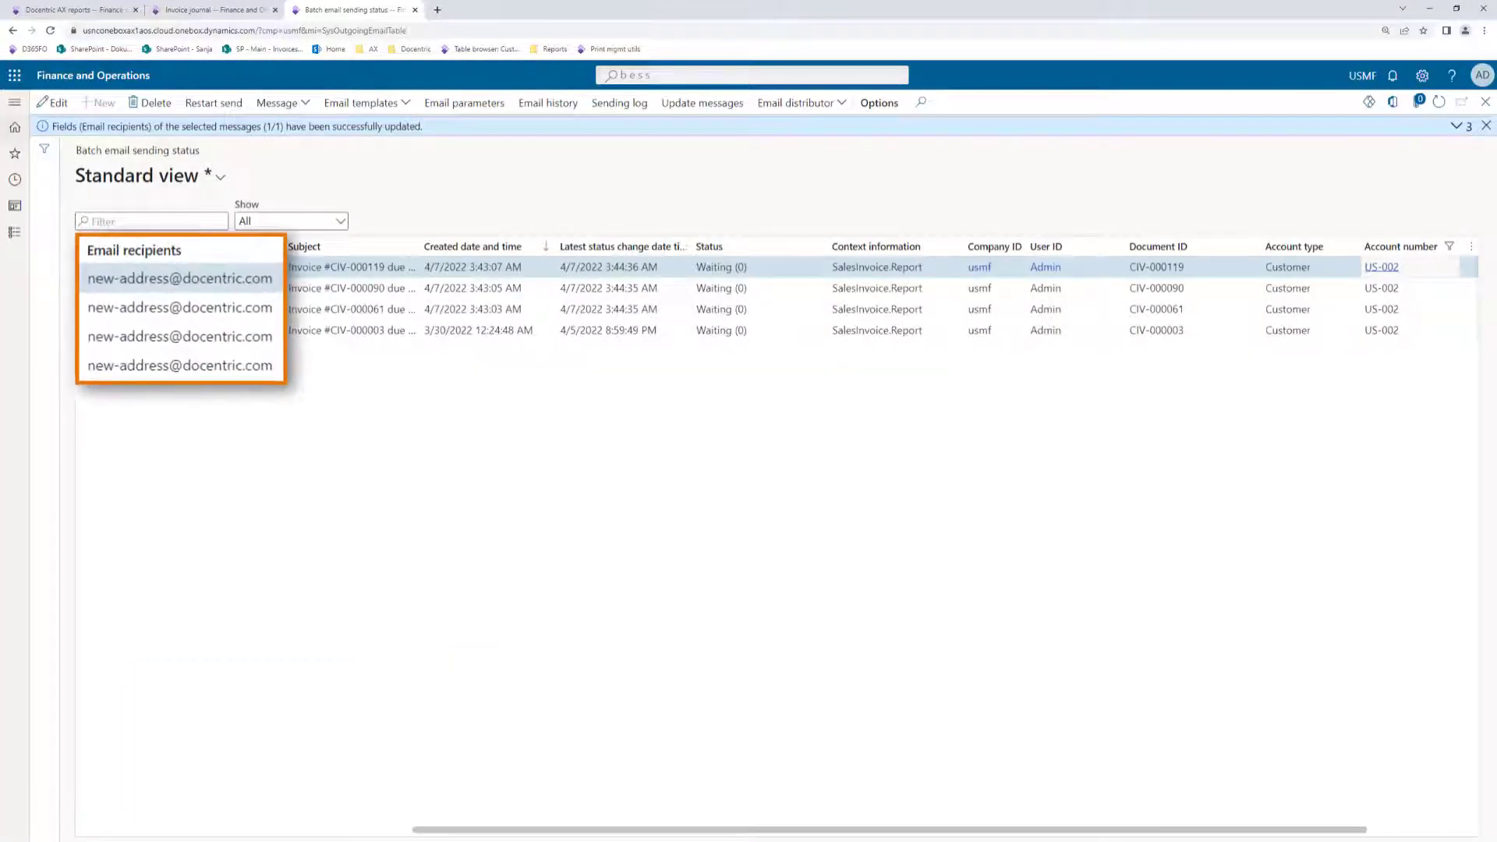
Clear the us-002 Account number filter so every message is listed again
{"action": "left_click", "coordinate": [1451, 247]}
{"action": "type", "text": "us-002"}
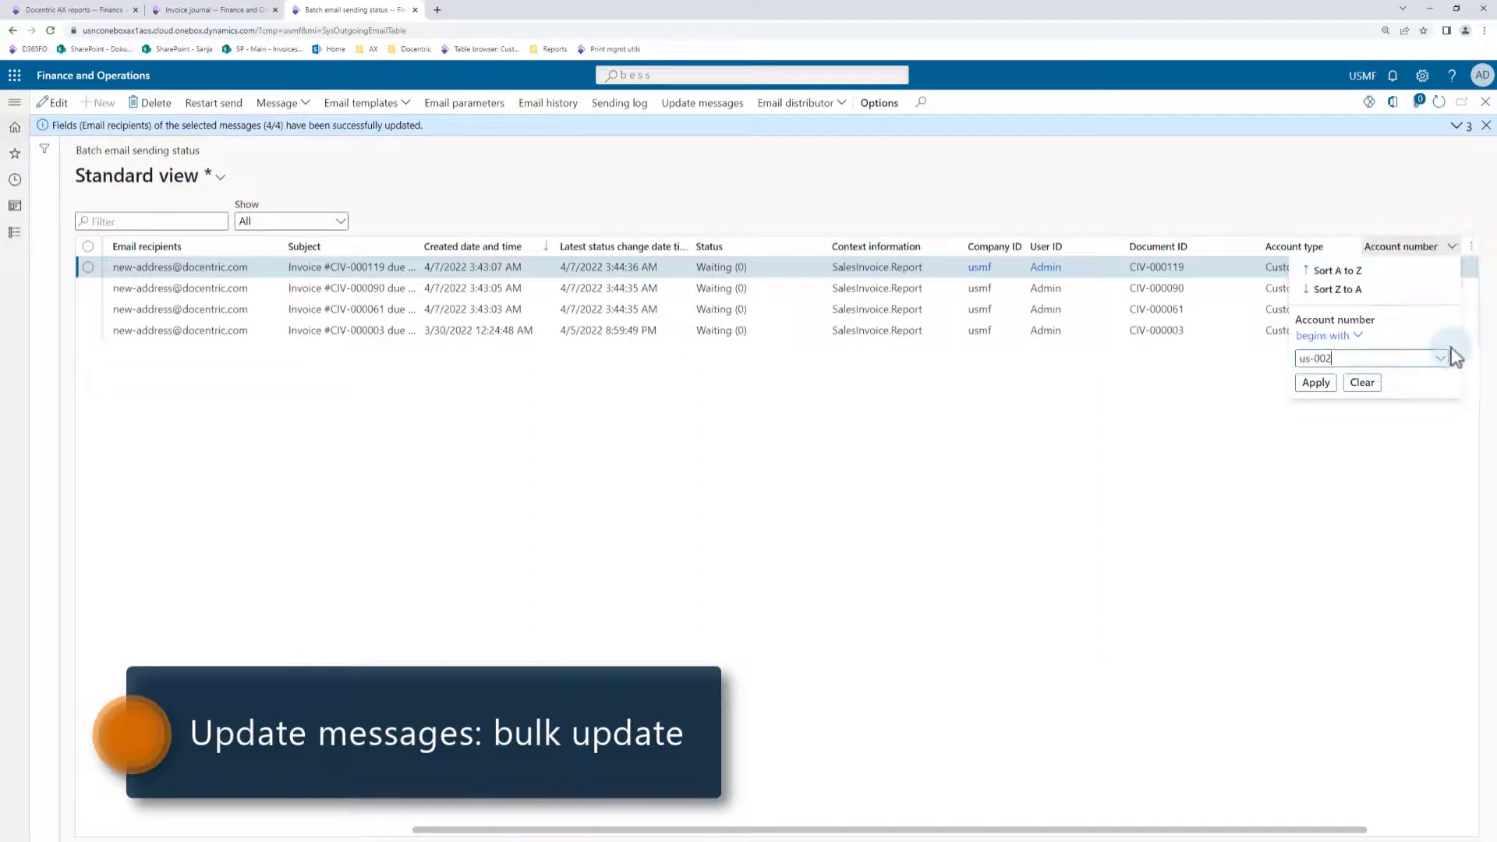
{"action": "key", "text": "ctrl+a"}
{"action": "key", "text": "BackSpace"}
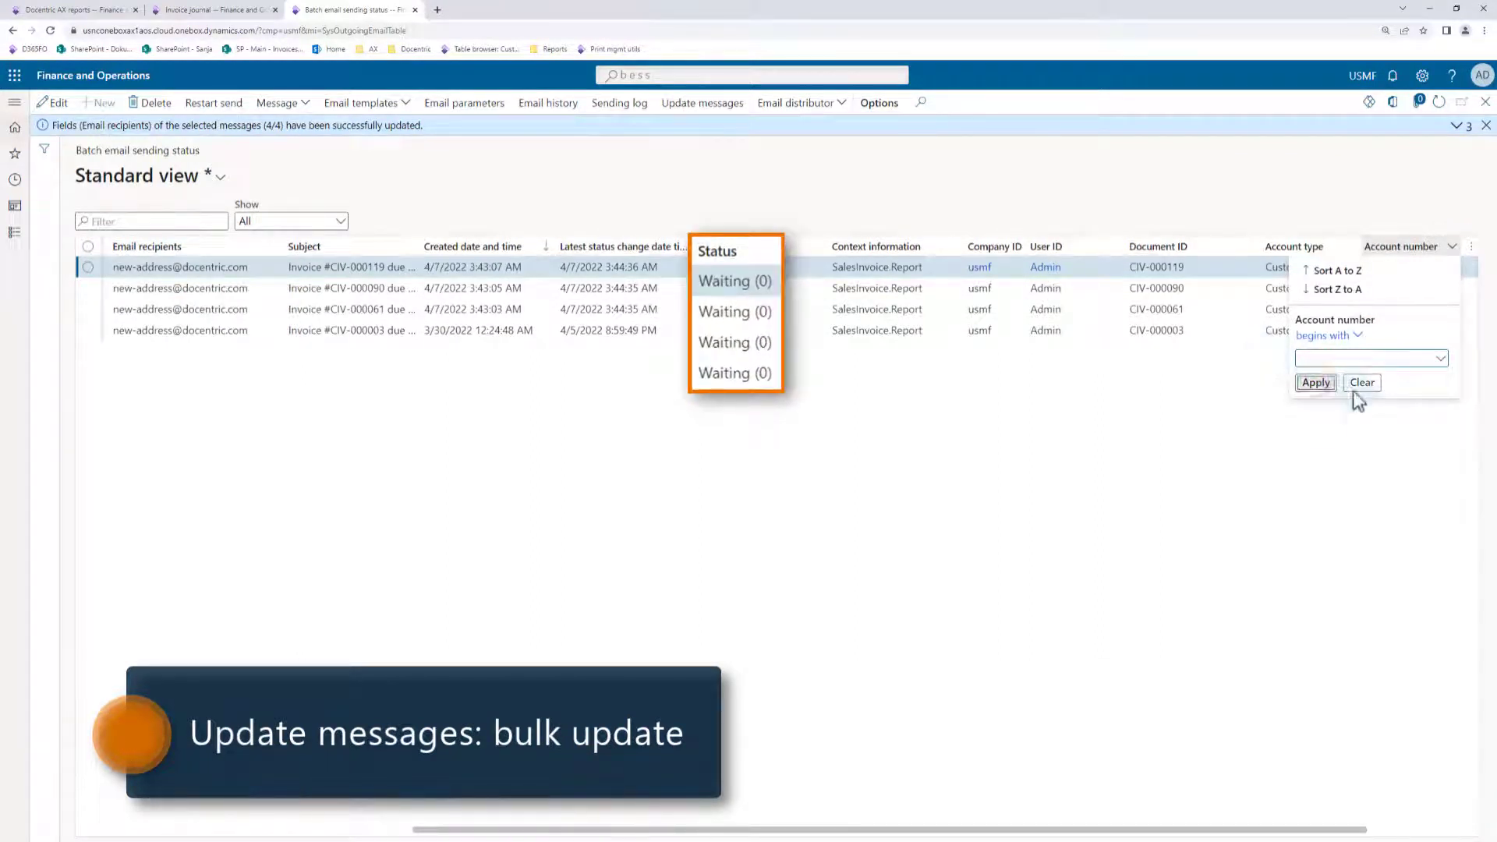
{"action": "left_click", "coordinate": [1362, 382]}
{"action": "left_click_drag", "start_coordinate": [1123, 829], "coordinate": [4, 829]}
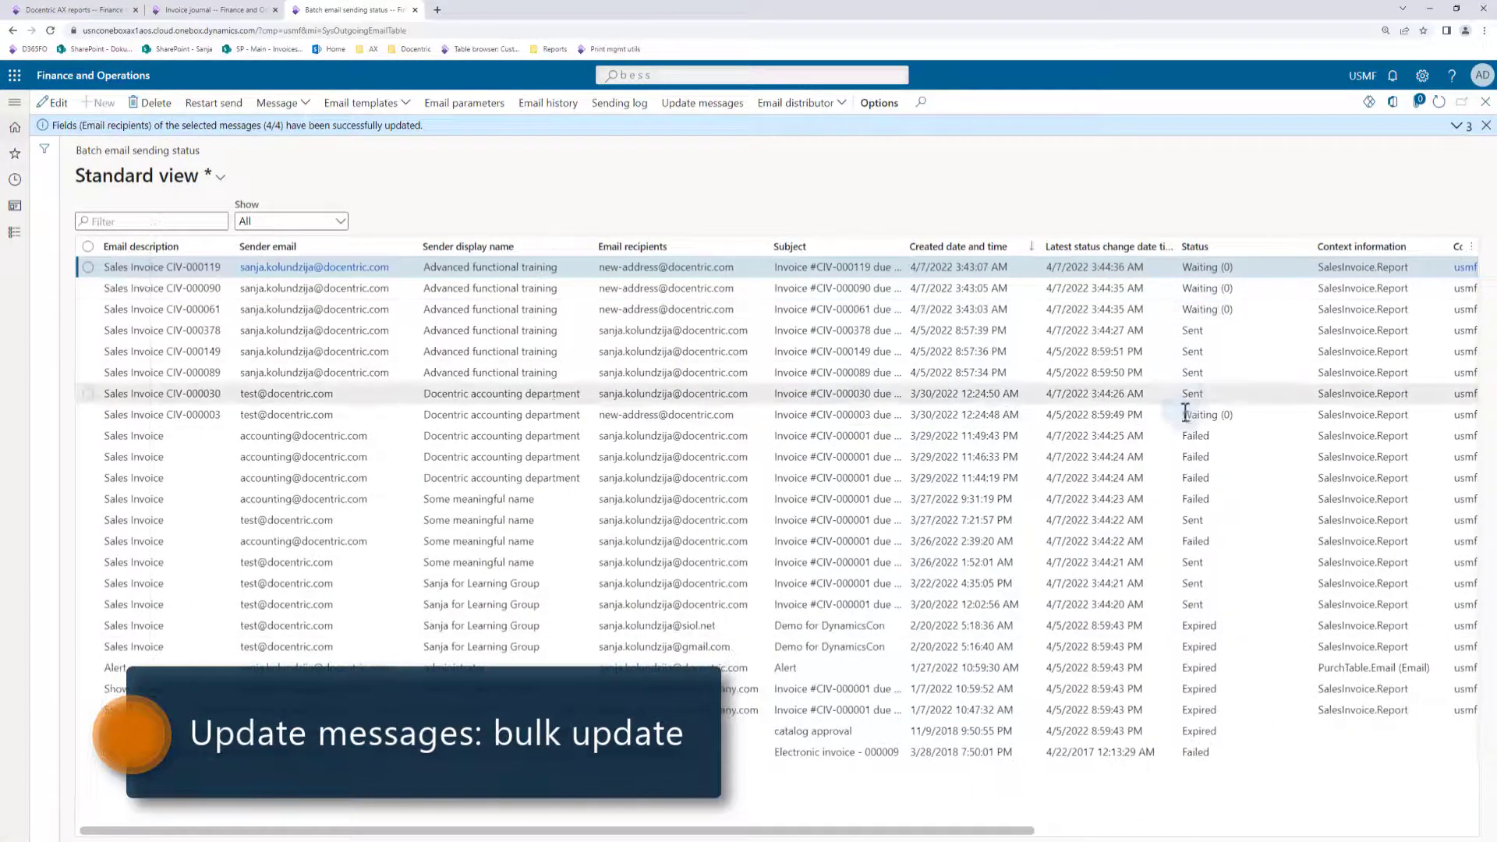
Restart sending for the two Failed Sales Invoice emails
{"action": "left_click", "coordinate": [342, 431]}
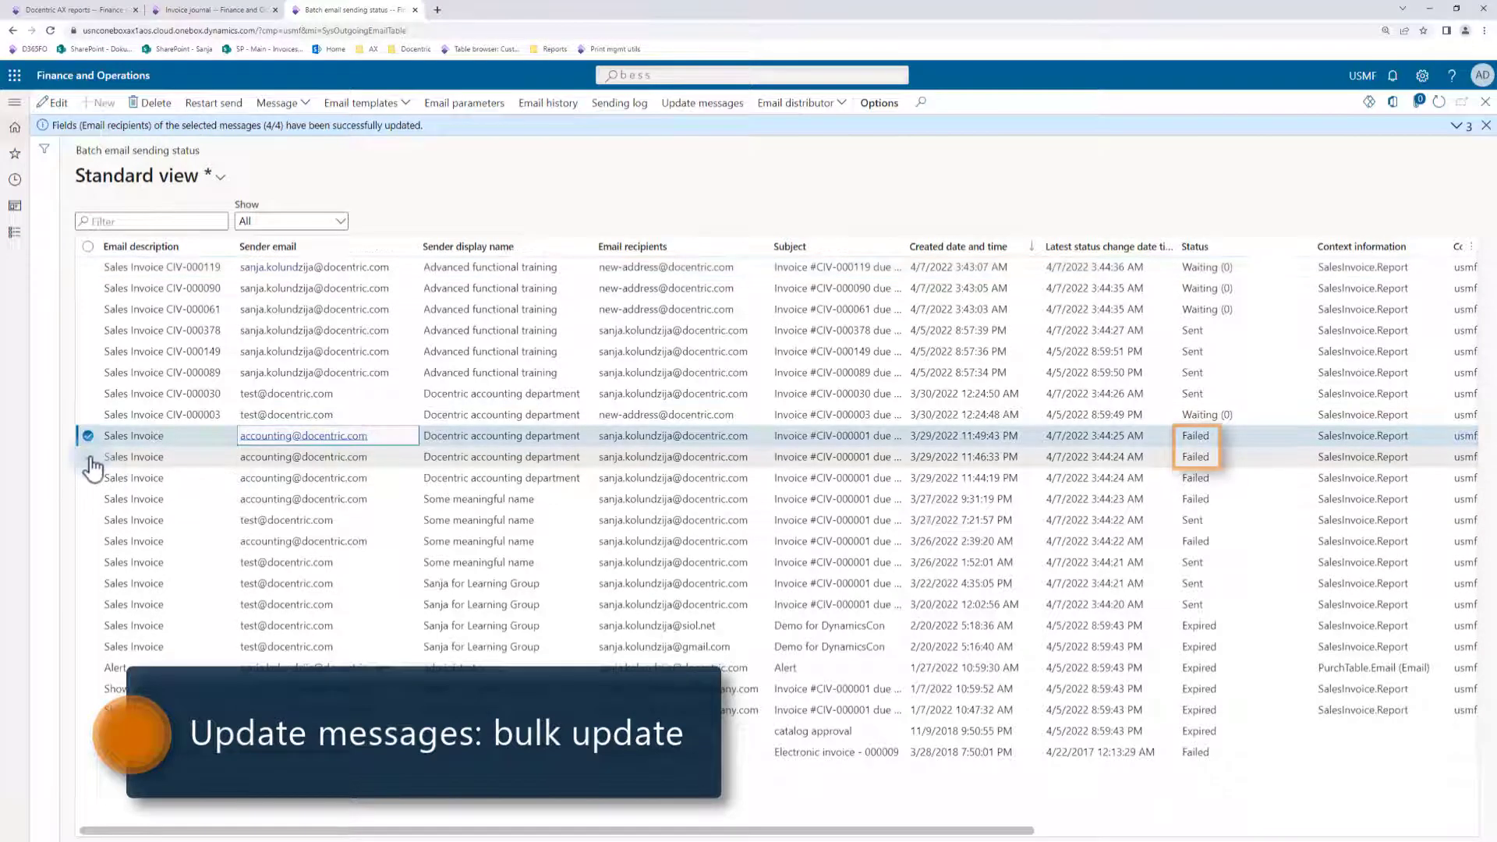
{"action": "left_click", "coordinate": [534, 454], "text": "shift"}
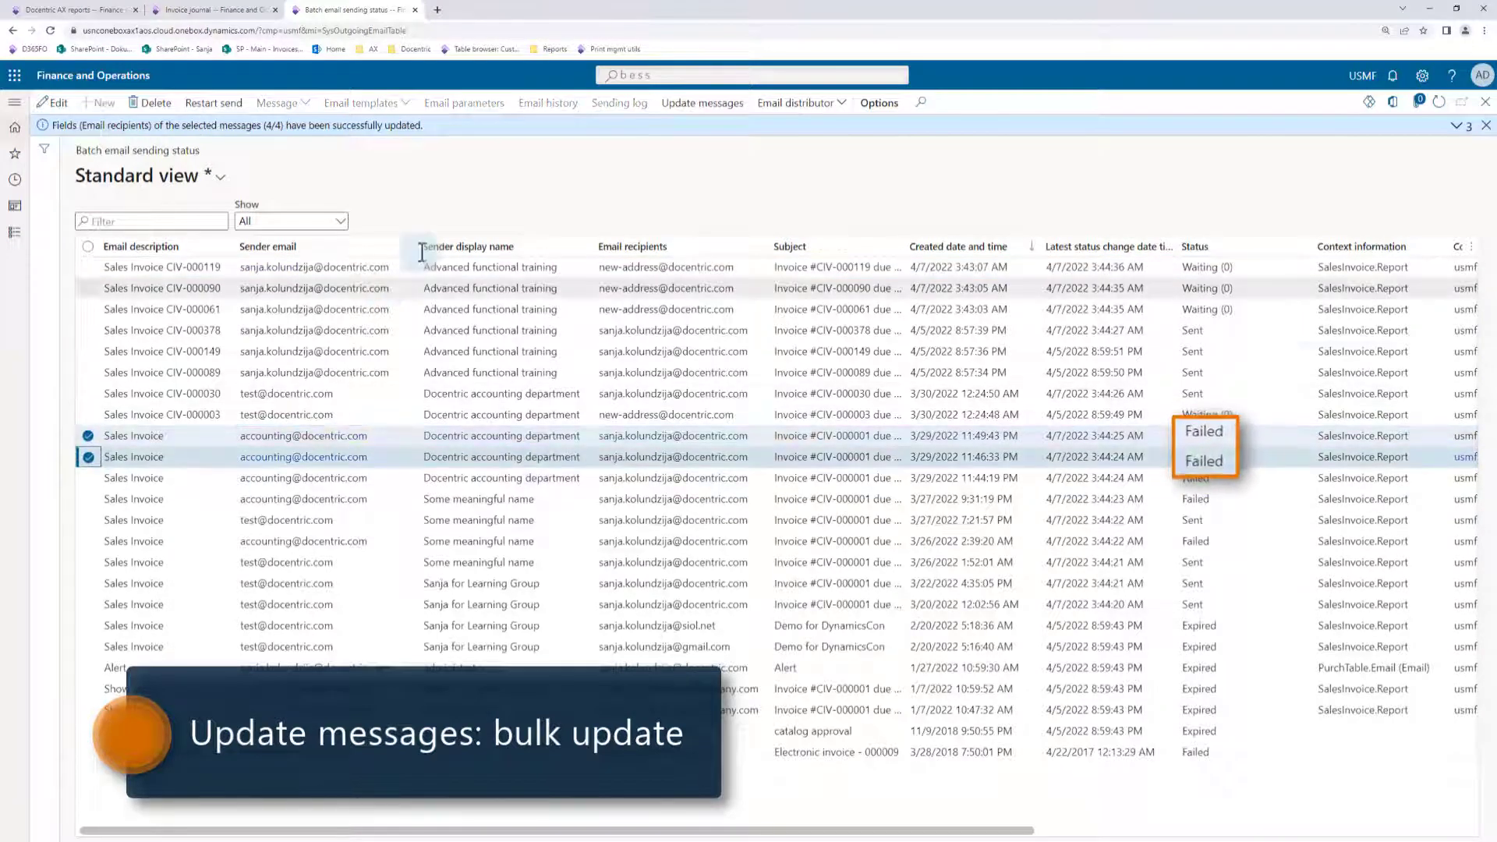
{"action": "left_click", "coordinate": [212, 108]}
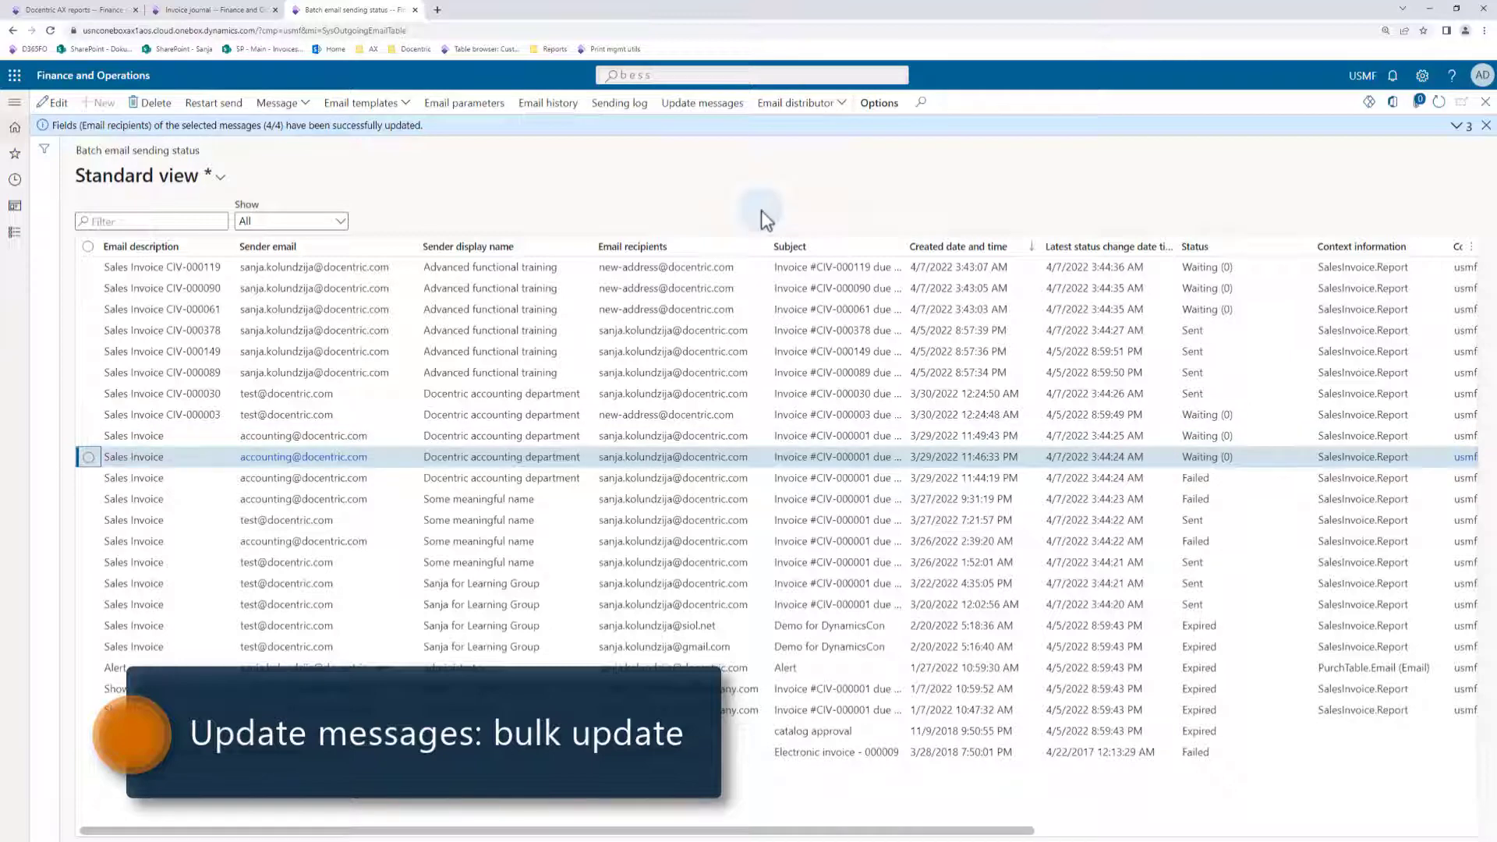
Update both requeued emails with a new sender address and display name 'New sender'
{"action": "left_click", "coordinate": [88, 435]}
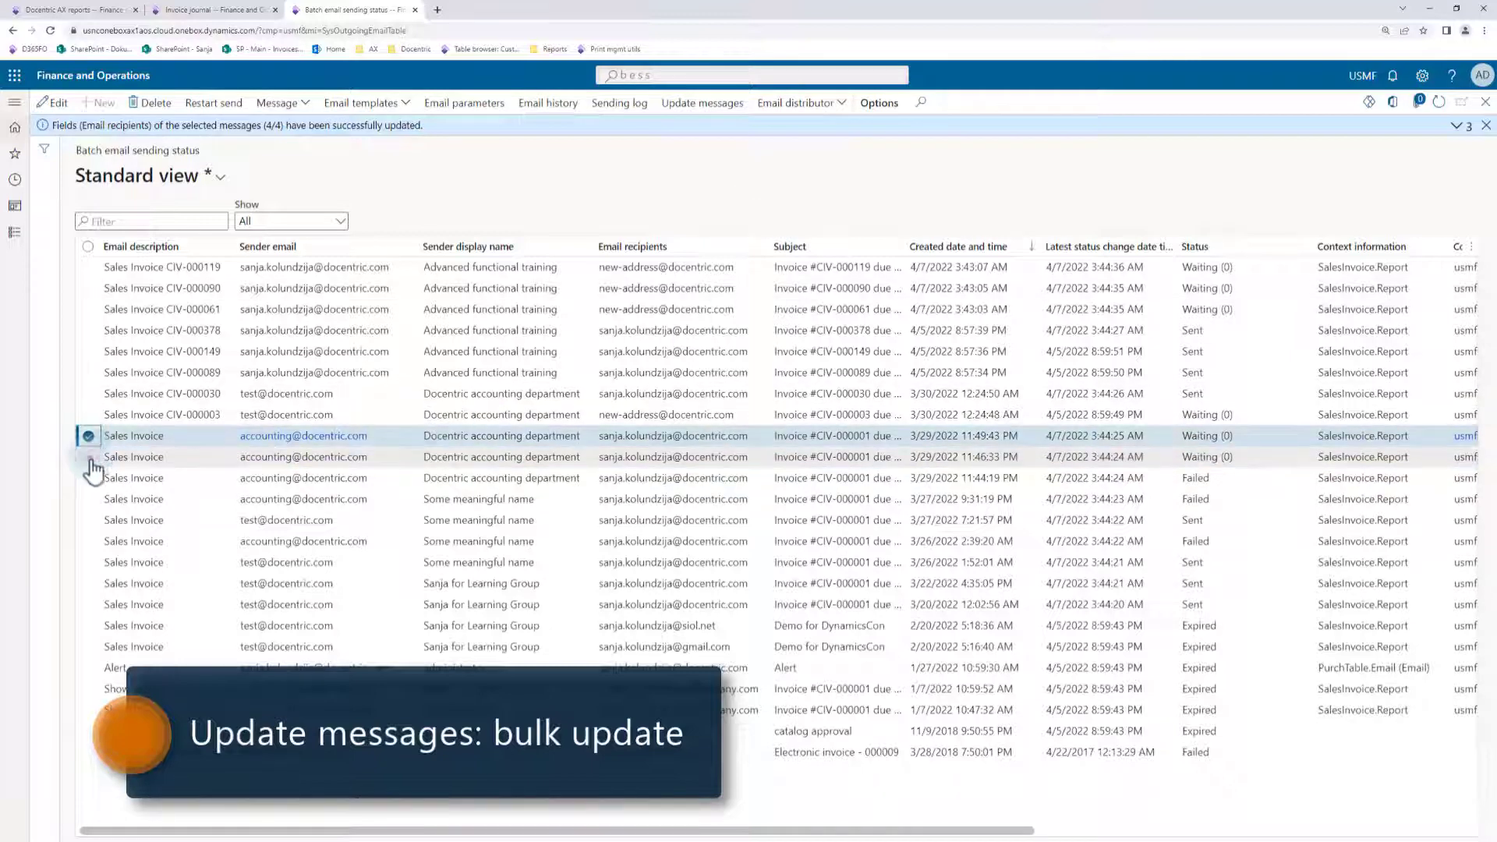
{"action": "left_click", "coordinate": [89, 458]}
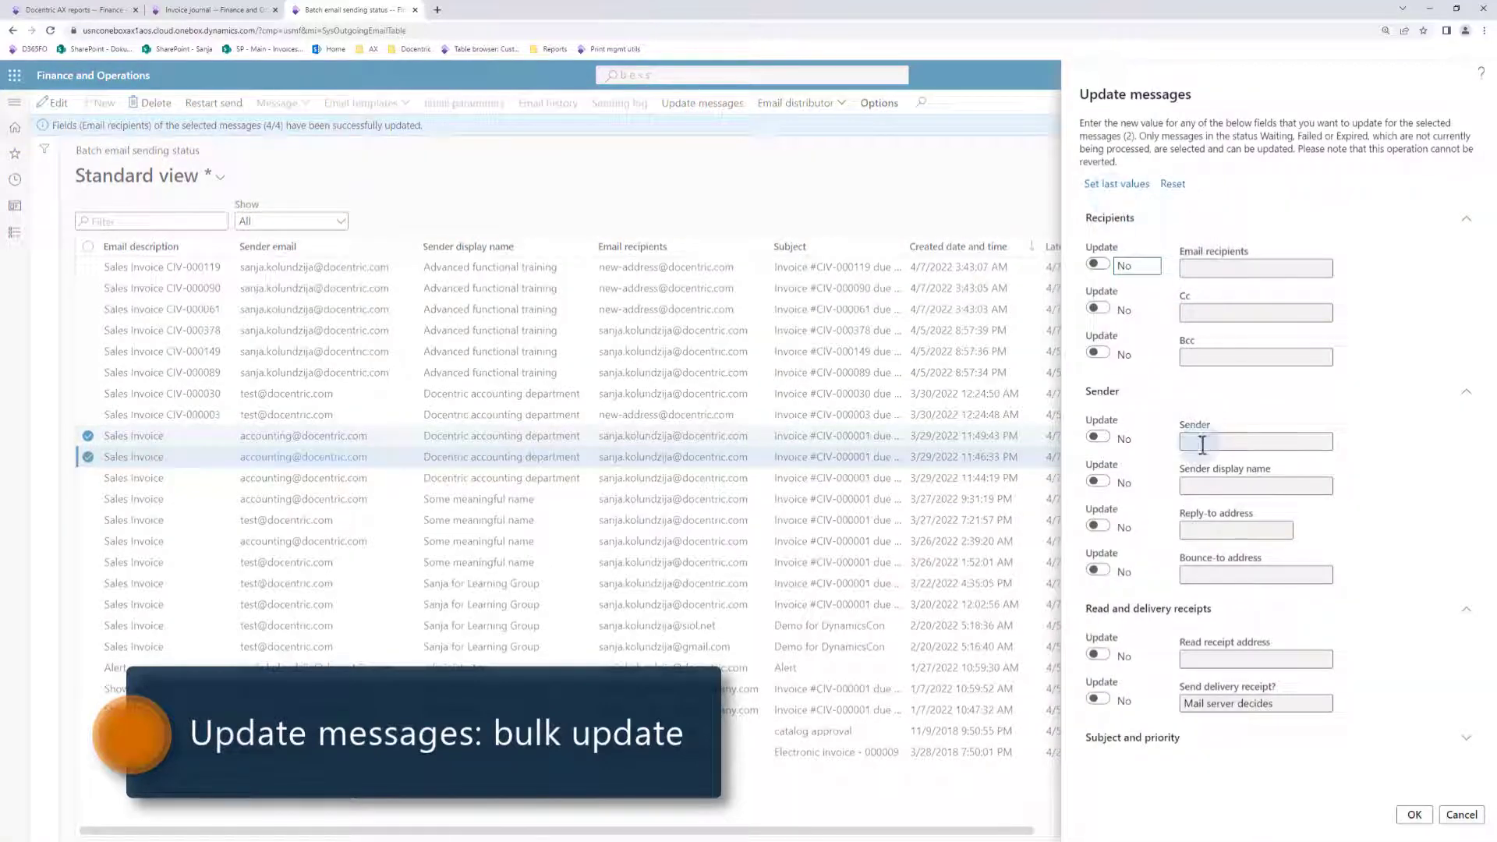
{"action": "left_click", "coordinate": [1097, 437]}
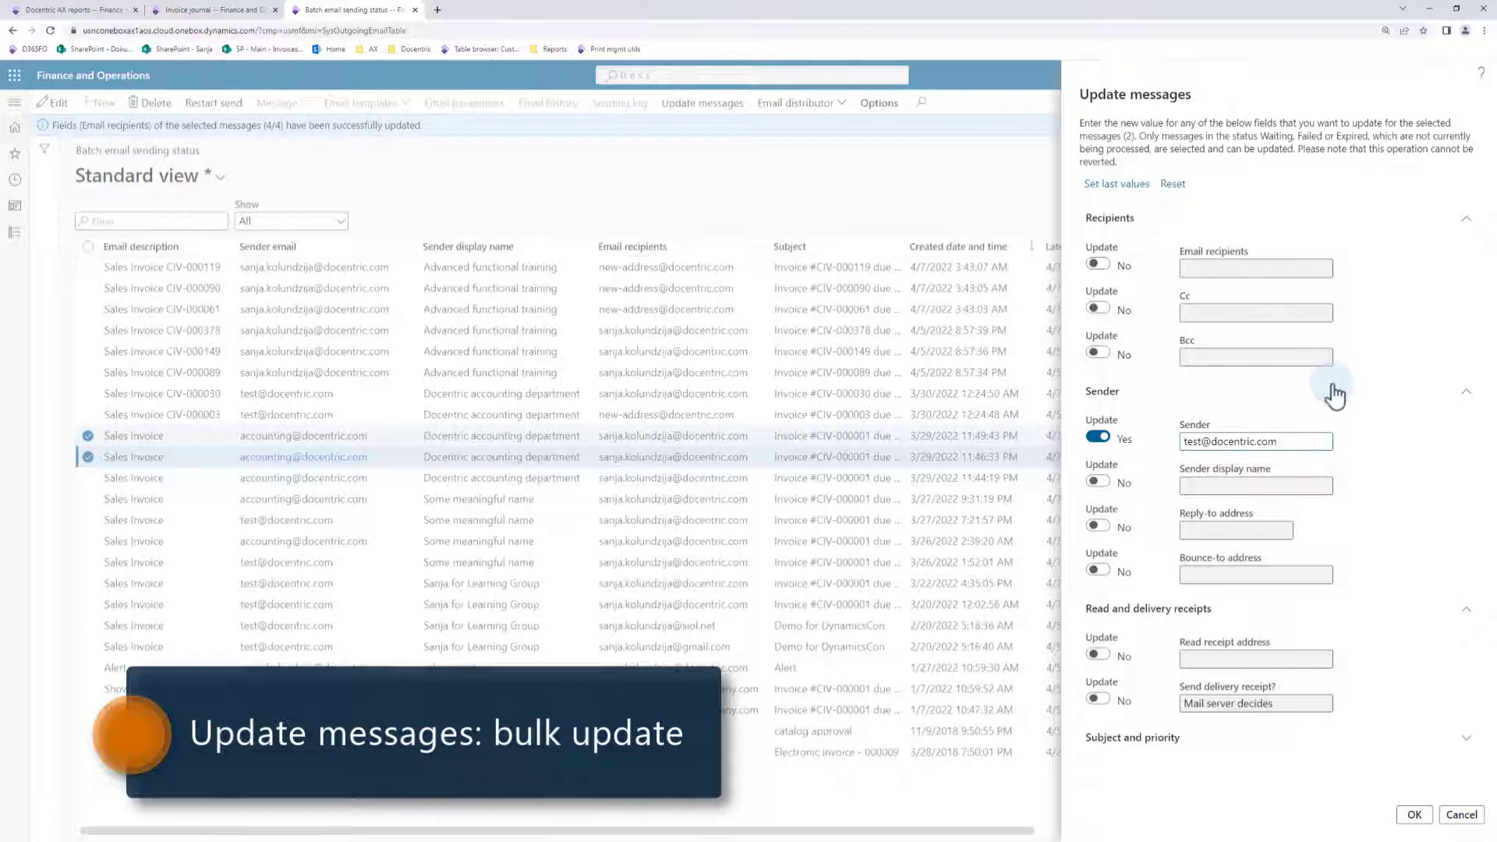
{"action": "left_click", "coordinate": [1096, 481]}
{"action": "left_click", "coordinate": [1200, 487]}
{"action": "type", "text": "New sender"}
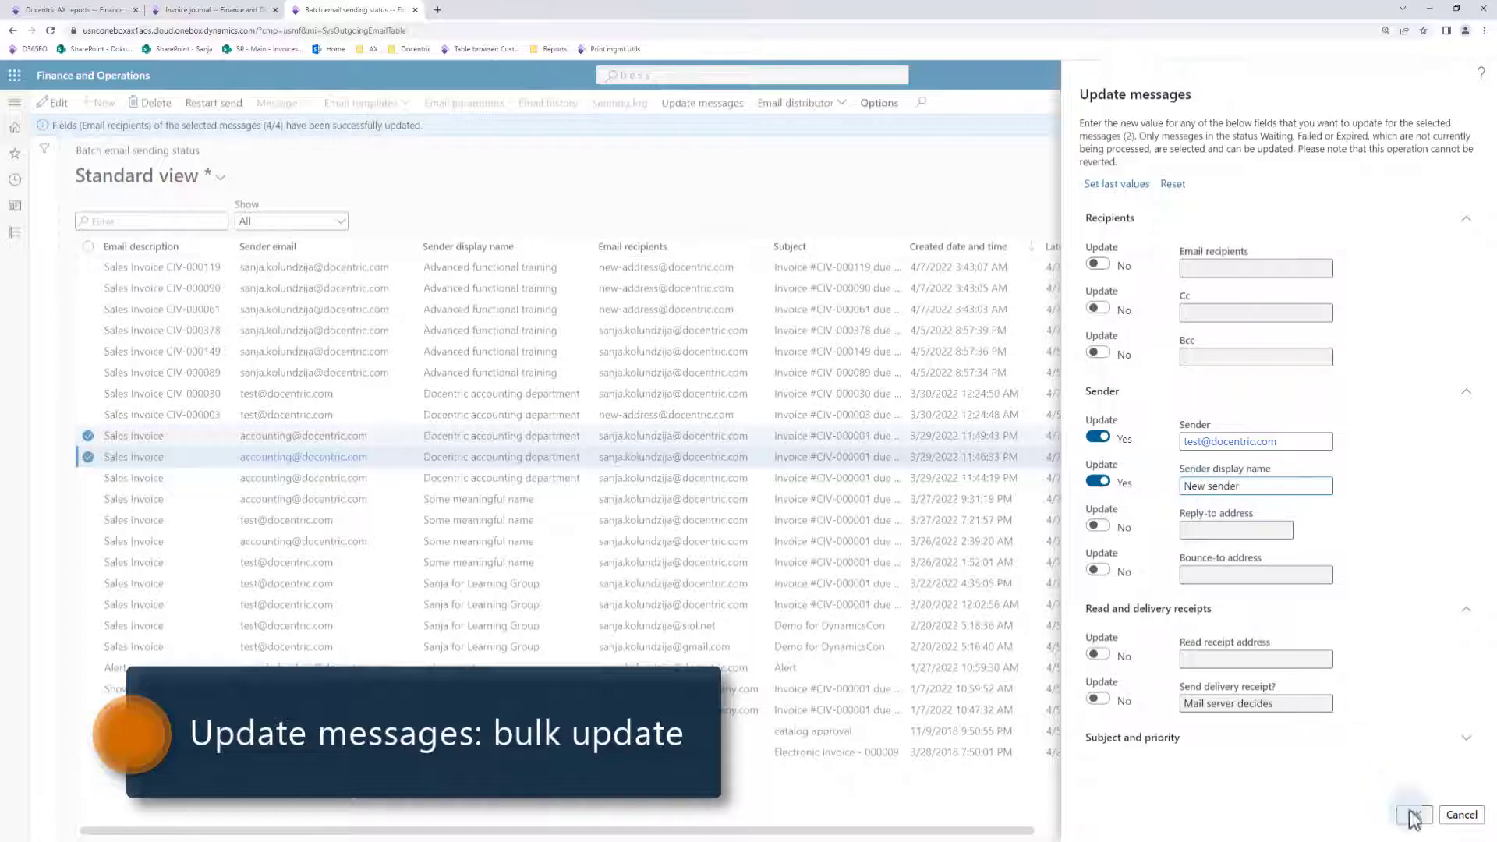
{"action": "left_click", "coordinate": [1413, 814]}
{"action": "left_click", "coordinate": [903, 419]}
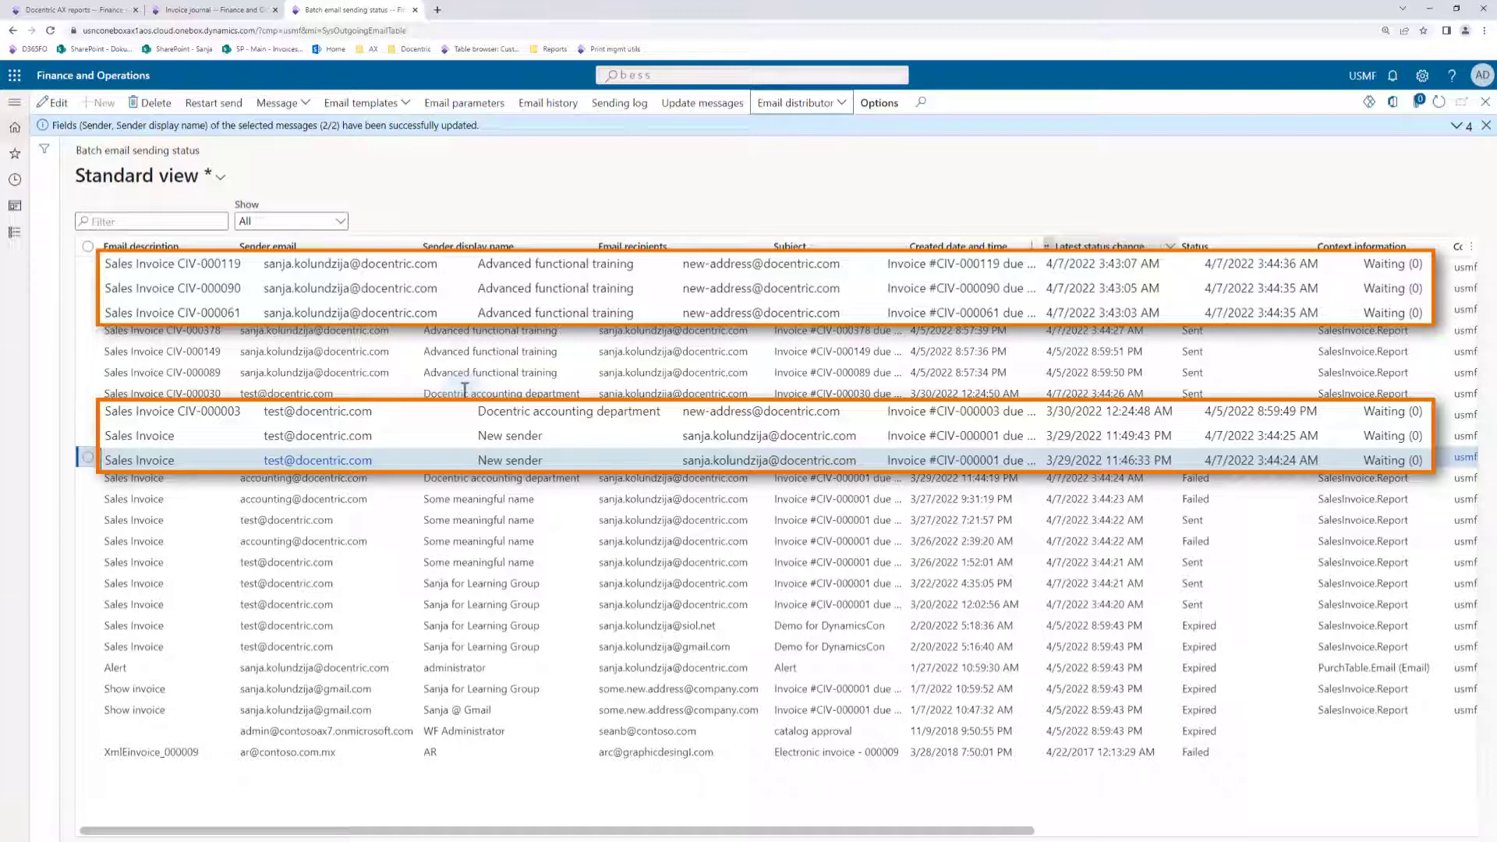
{"action": "left_click", "coordinate": [14, 233]}
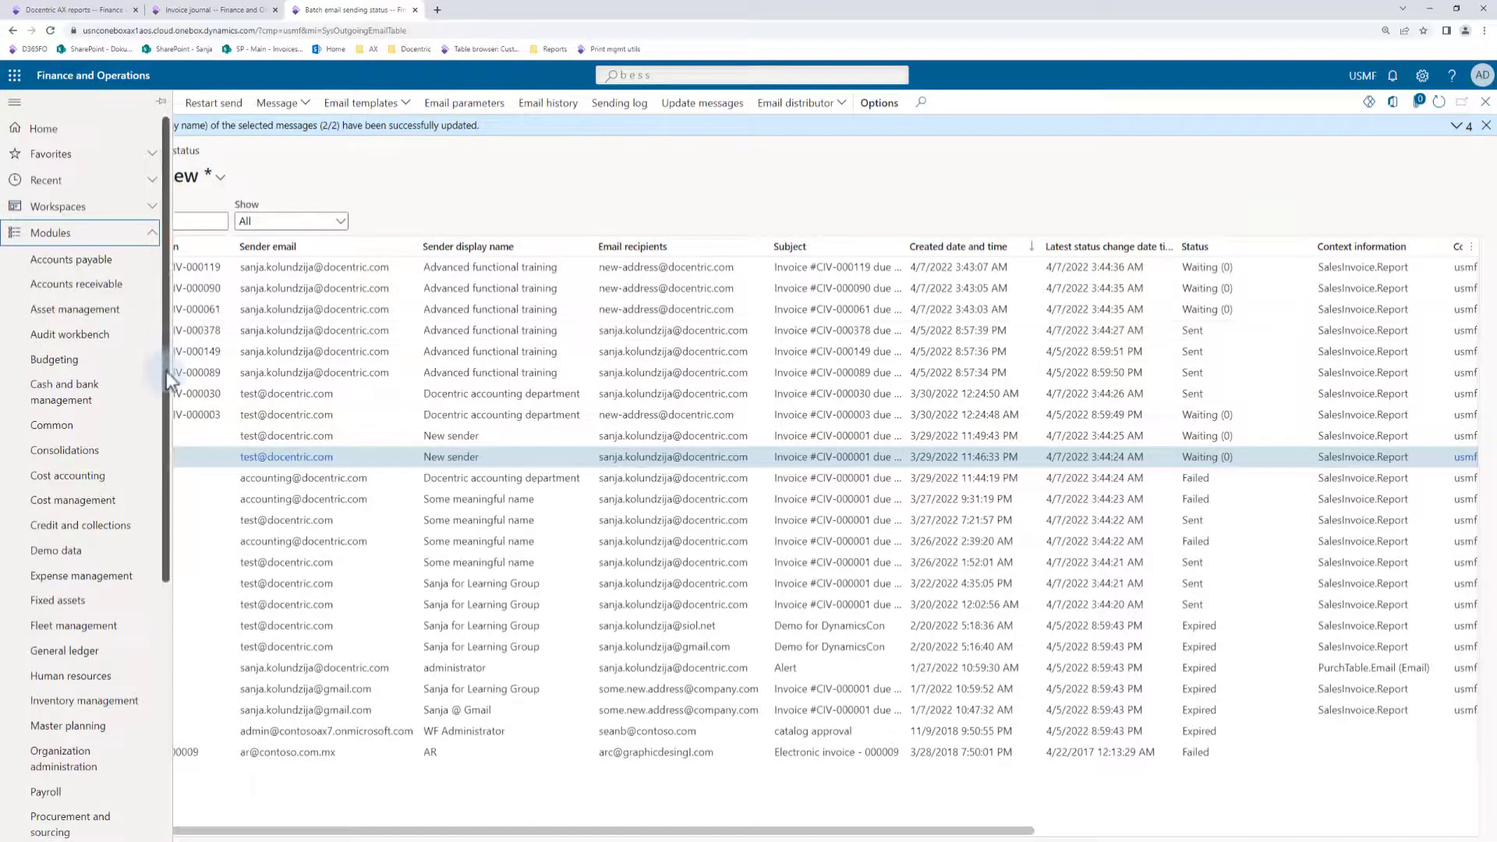
{"action": "scroll", "coordinate": [165, 389], "scroll_direction": "down", "scroll_amount": 1}
{"action": "scroll", "coordinate": [170, 623], "scroll_direction": "down", "scroll_amount": 5}
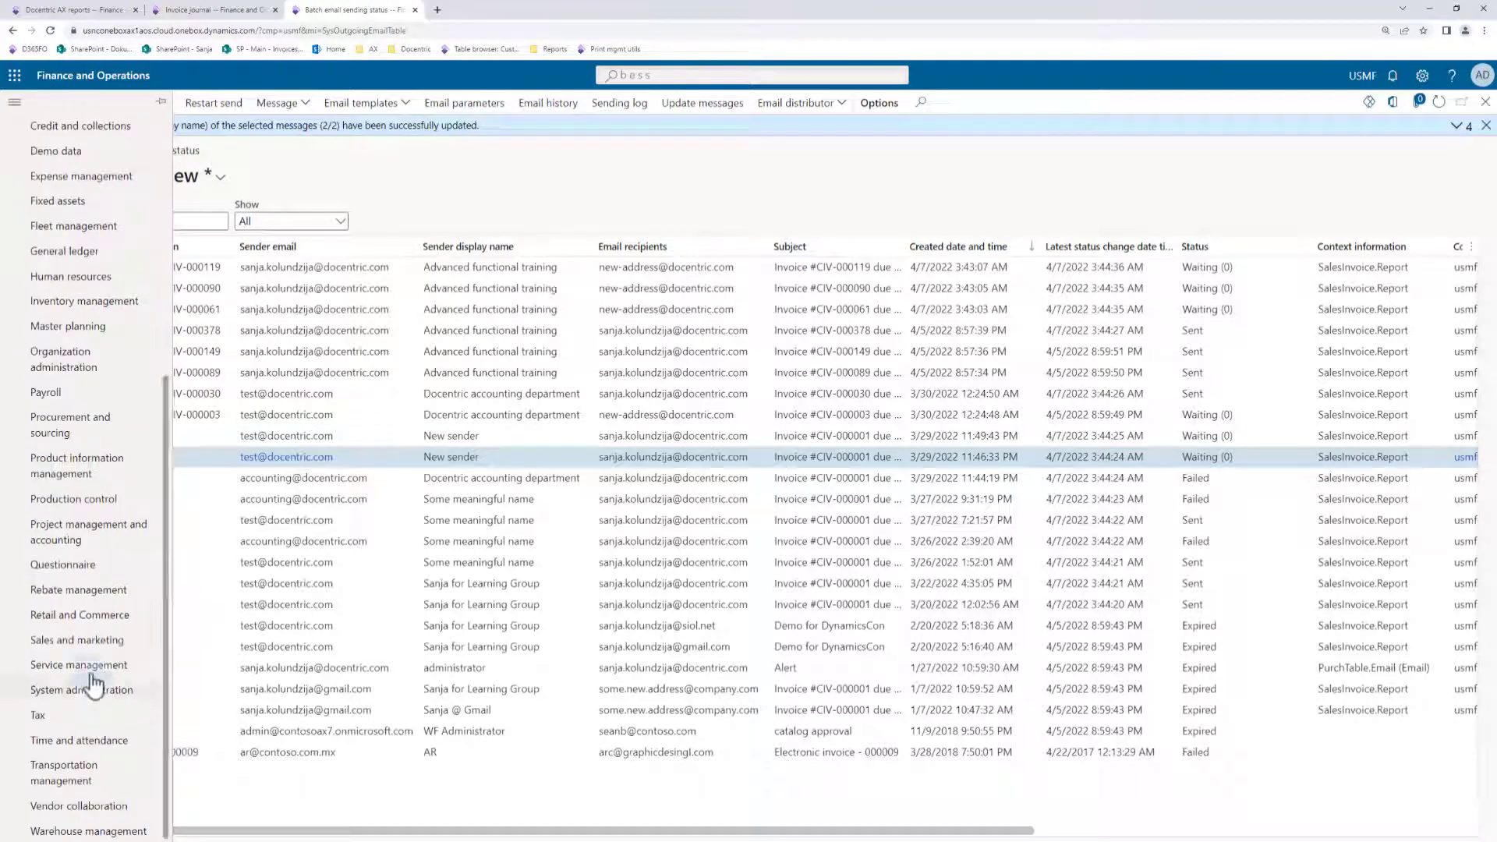
{"action": "left_click", "coordinate": [76, 692]}
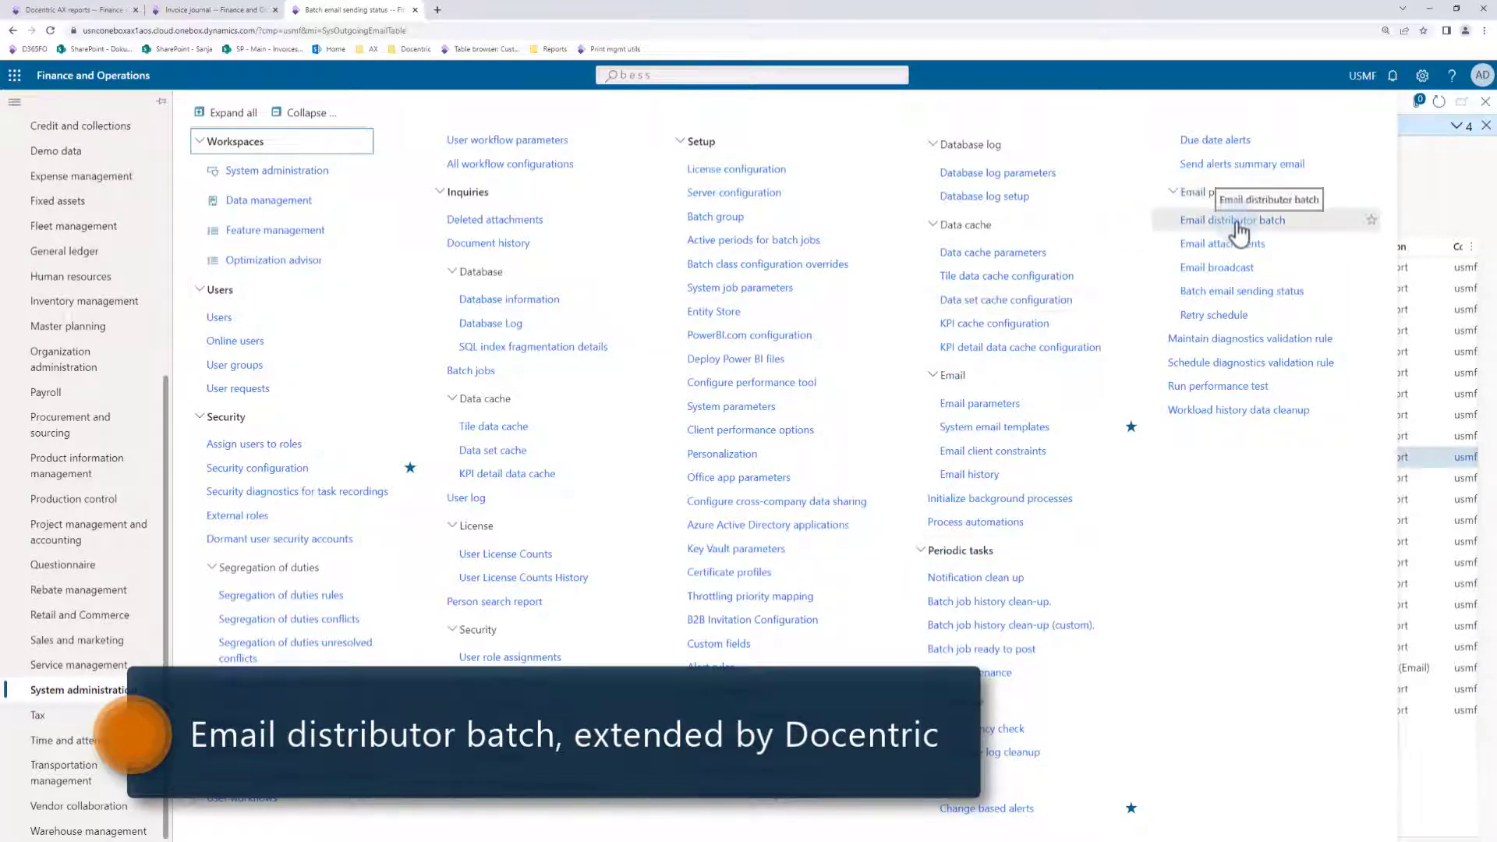
{"action": "left_click", "coordinate": [1438, 203]}
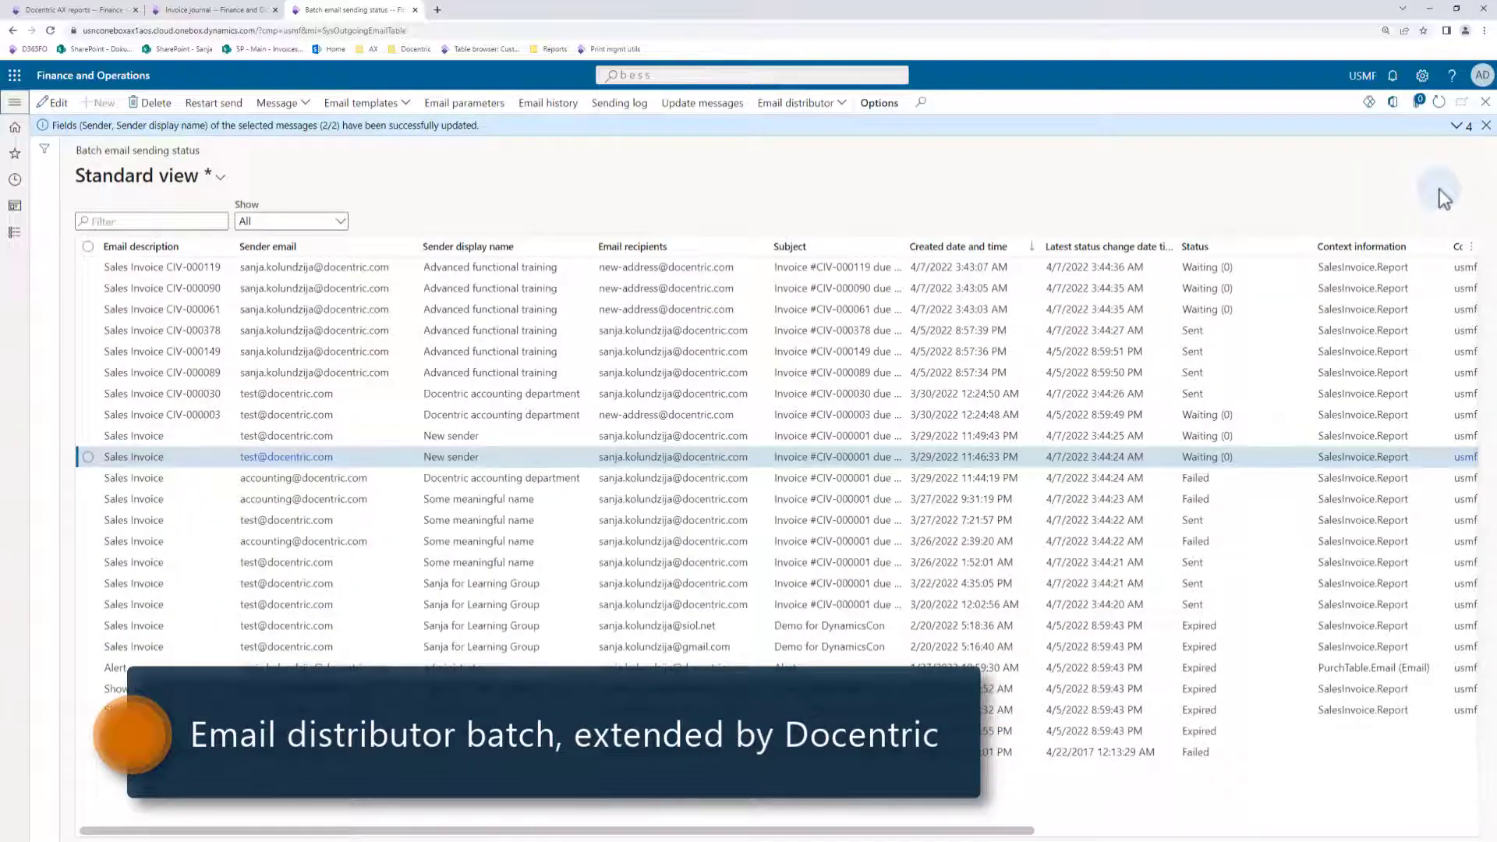
Open the Email distributor batch dialog from the Email distributor menu
{"action": "left_click", "coordinate": [819, 104]}
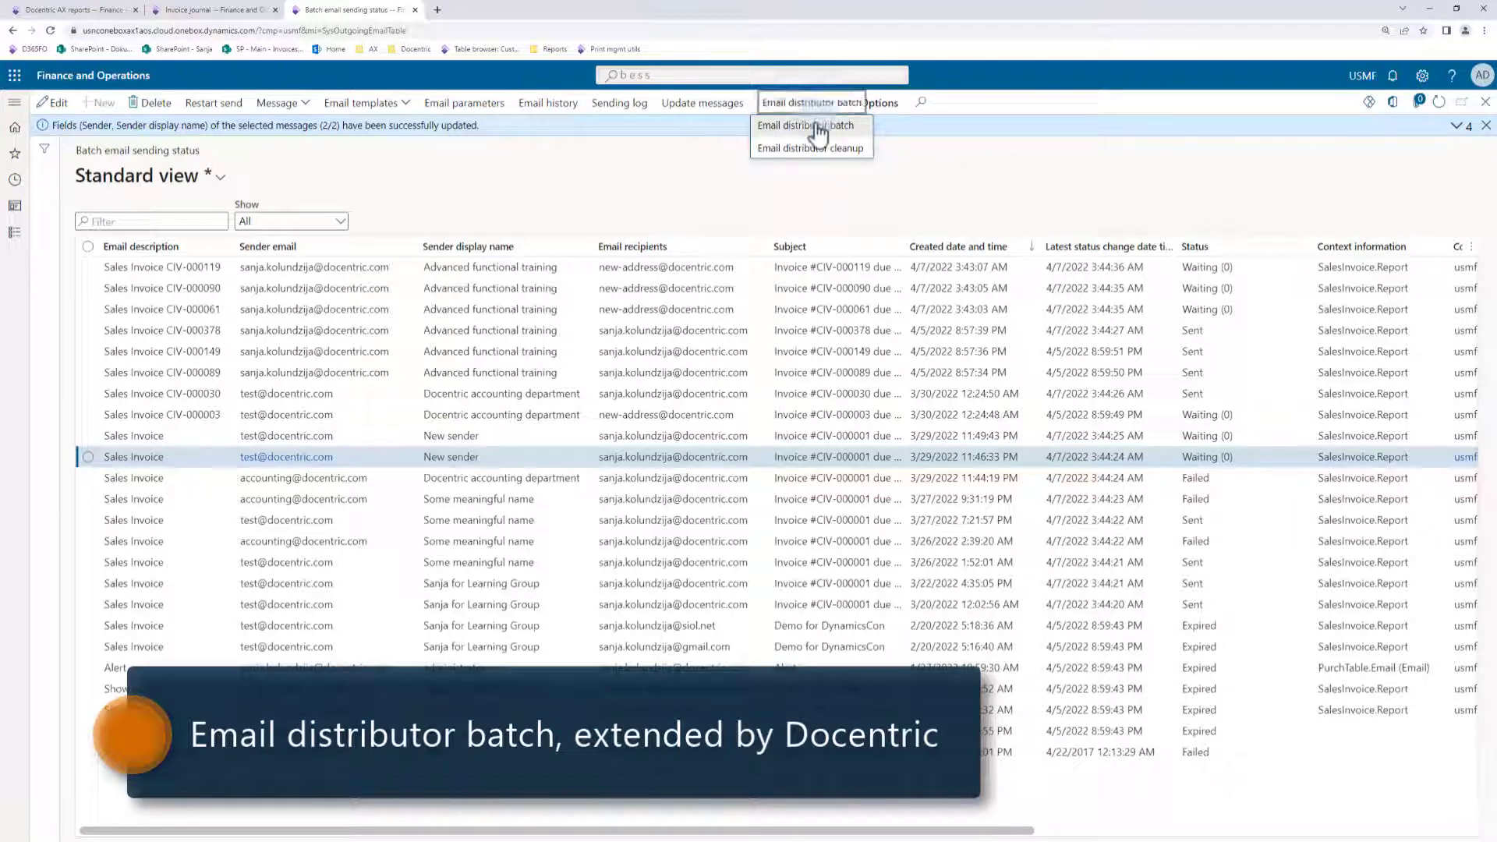
{"action": "left_click", "coordinate": [817, 134]}
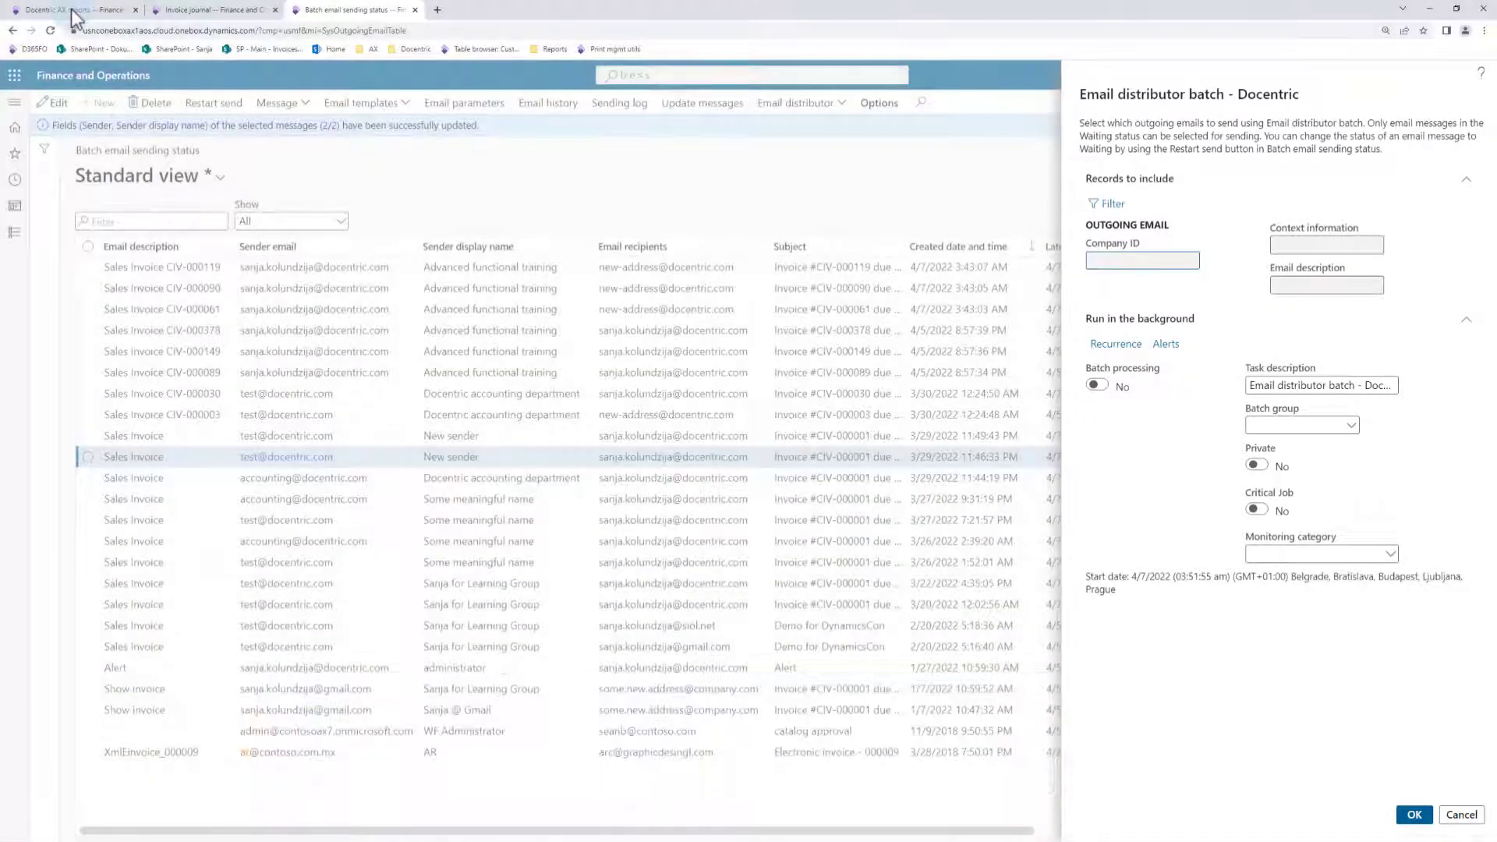
{"action": "left_click", "coordinate": [76, 14]}
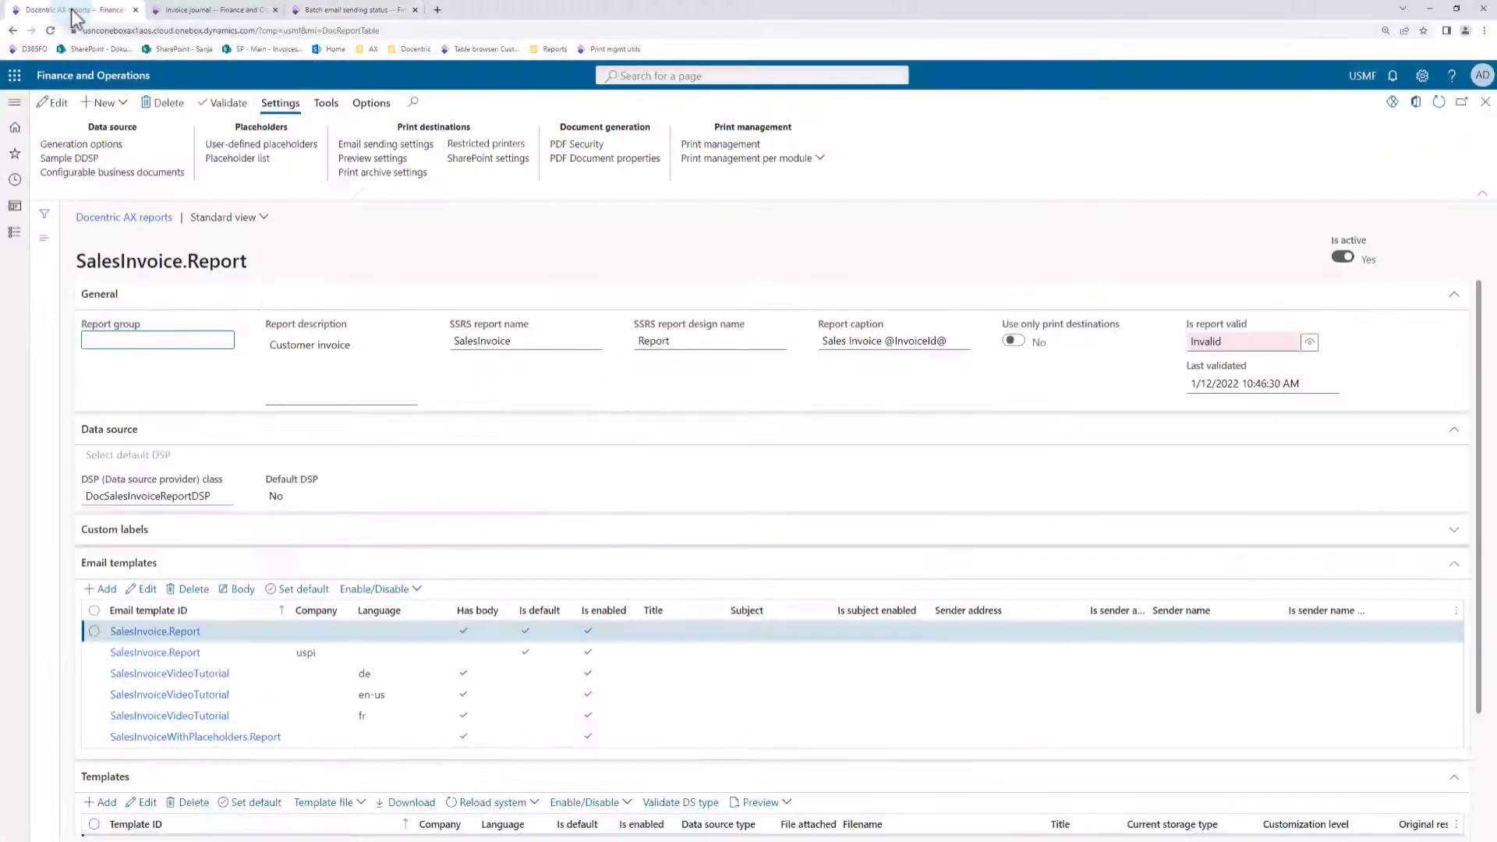
{"action": "left_click", "coordinate": [15, 155]}
{"action": "left_click", "coordinate": [53, 405]}
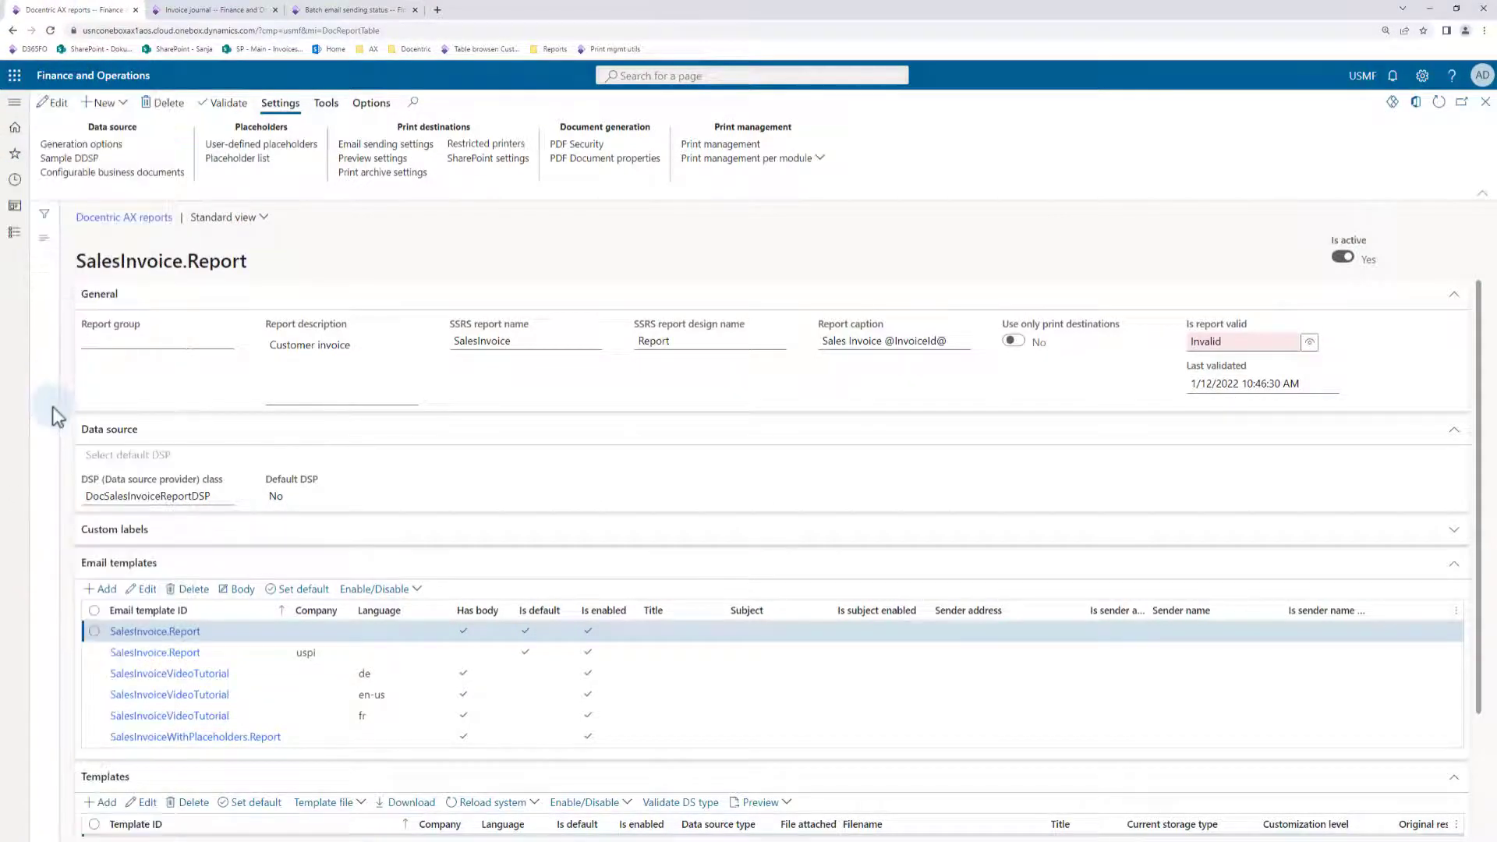
{"action": "left_click", "coordinate": [87, 382]}
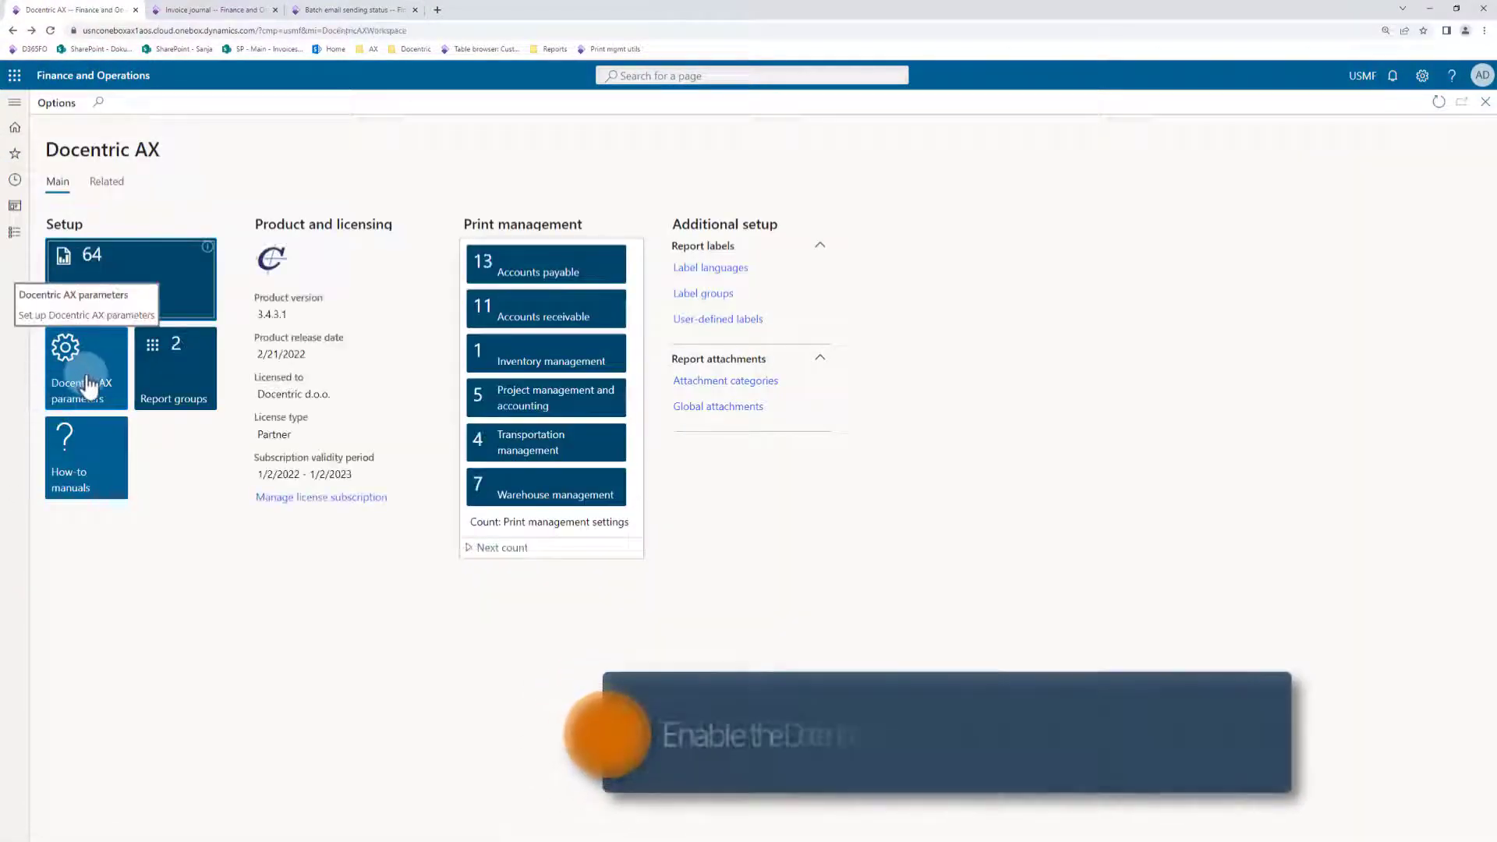
{"action": "left_click", "coordinate": [76, 309]}
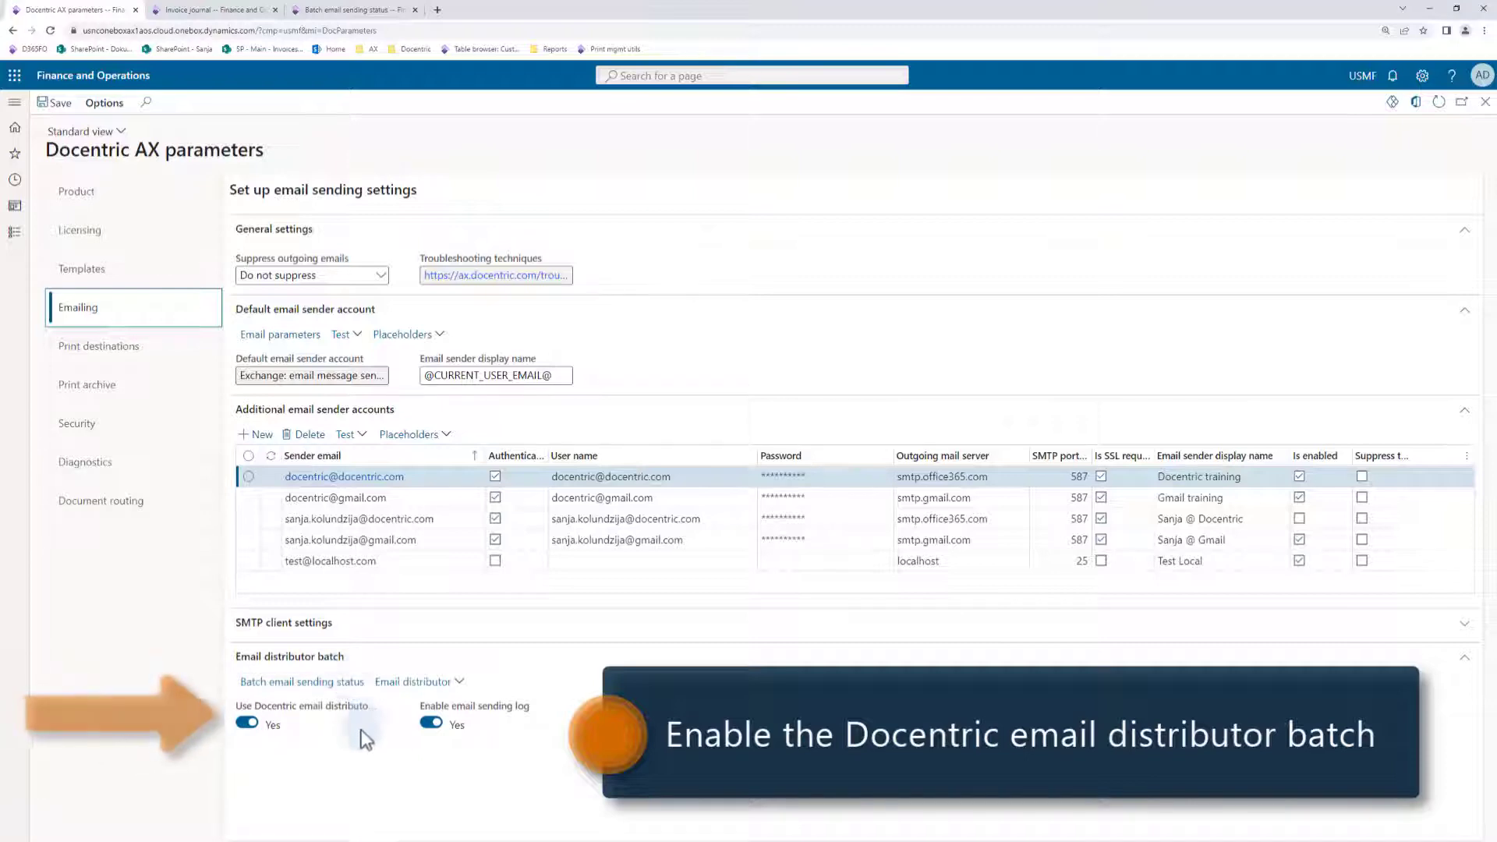
{"action": "mouse_move", "coordinate": [330, 709]}
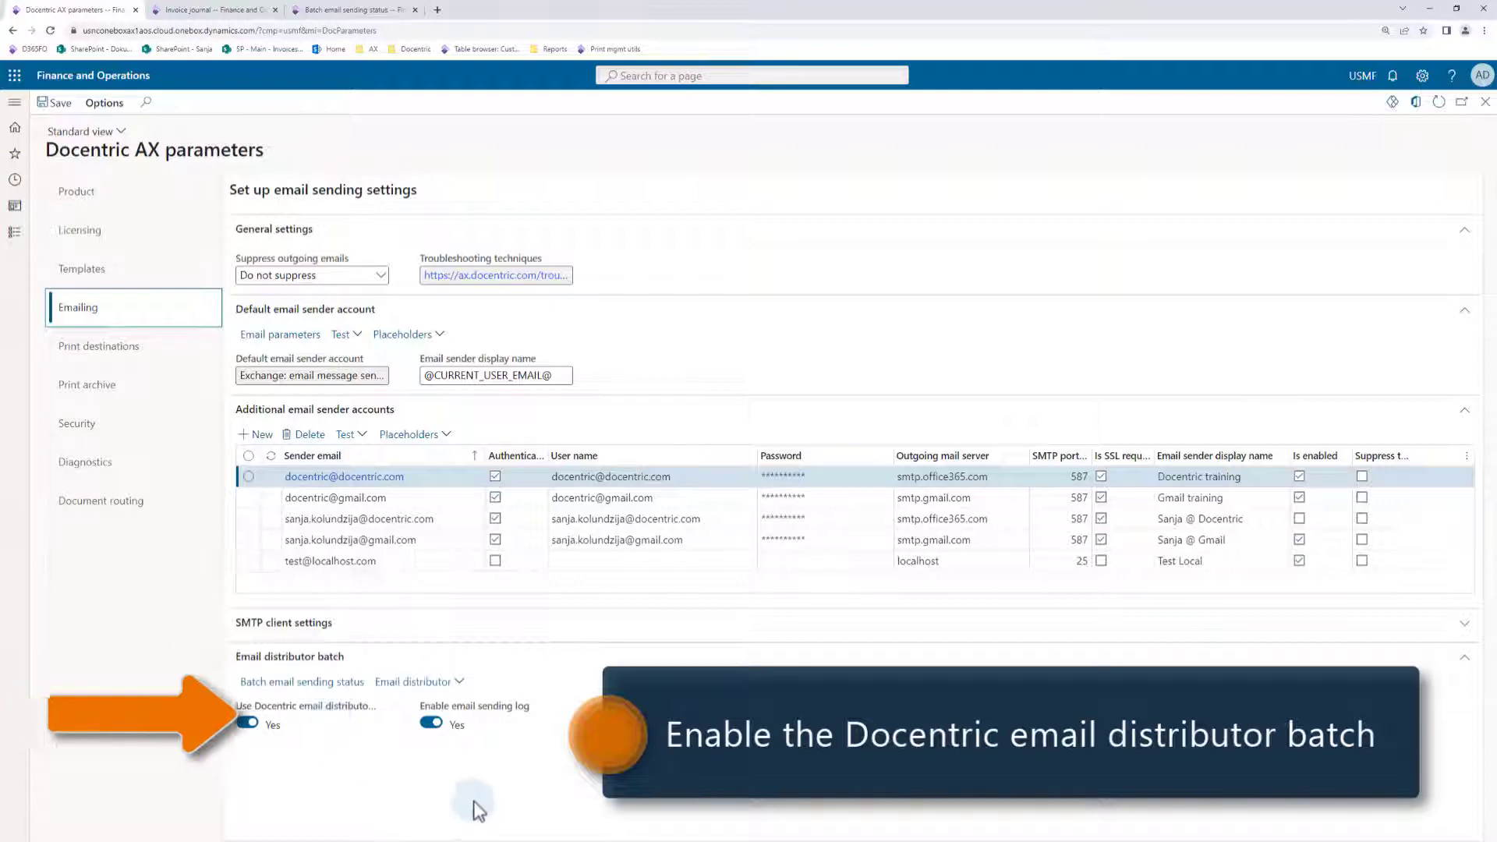
{"action": "mouse_move", "coordinate": [487, 705]}
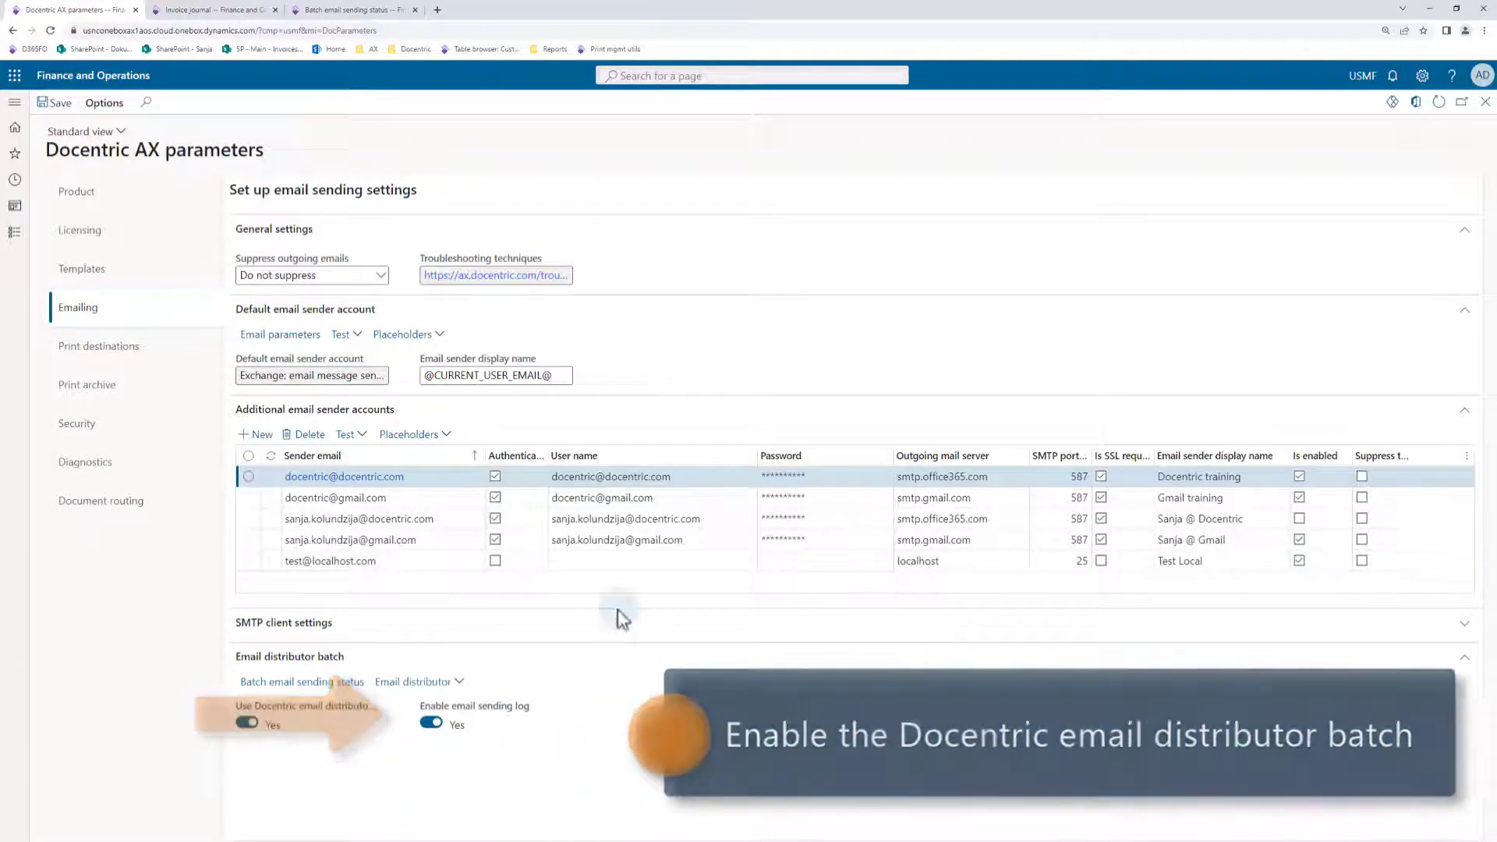
{"action": "left_click", "coordinate": [368, 9]}
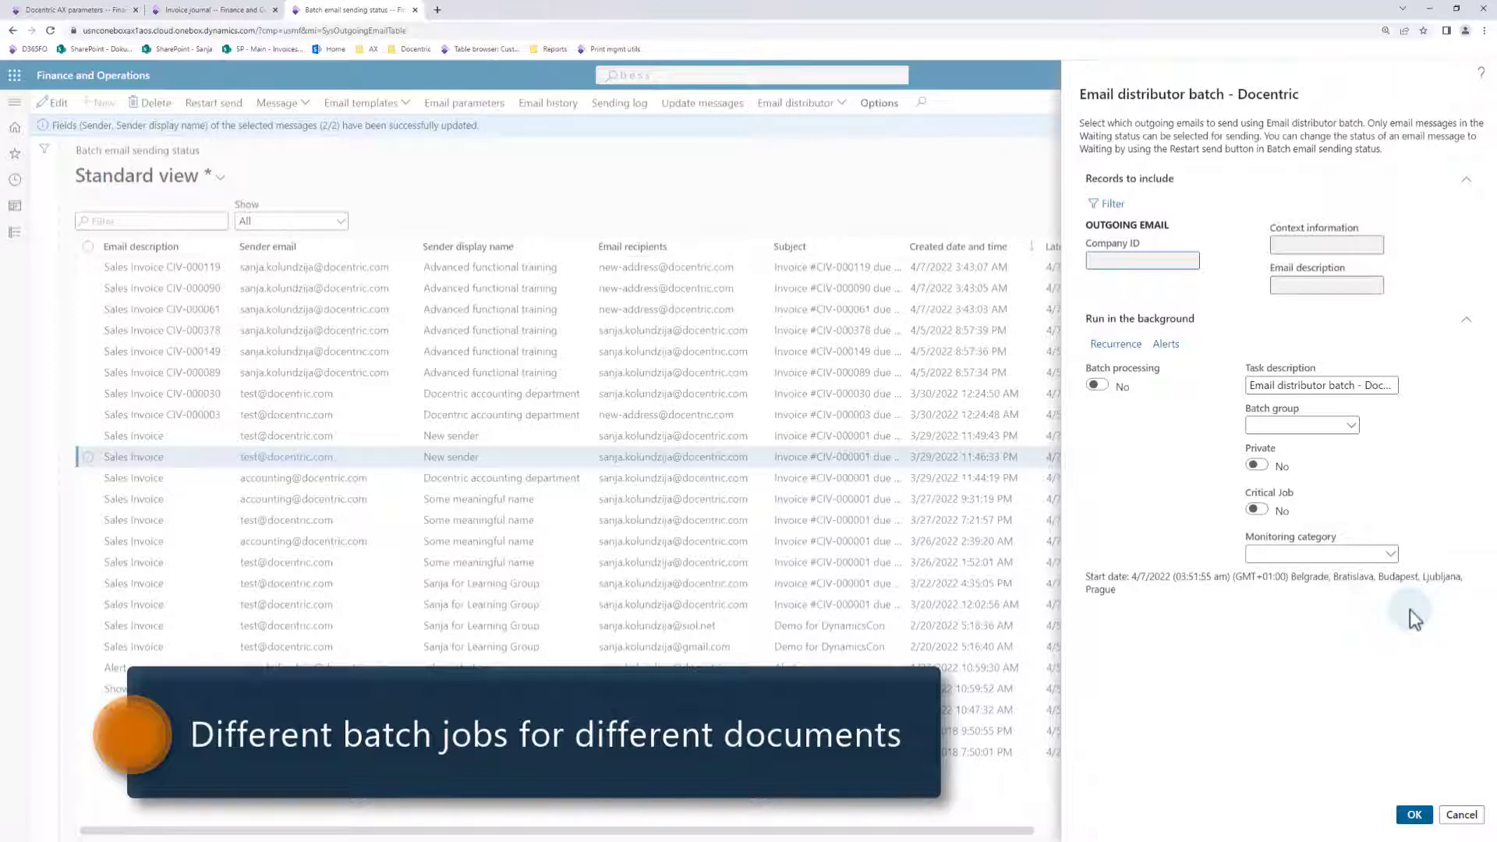
Run the email distributor batch and refresh the grid to see six emails Sent, none failed
{"action": "left_click", "coordinate": [1414, 816]}
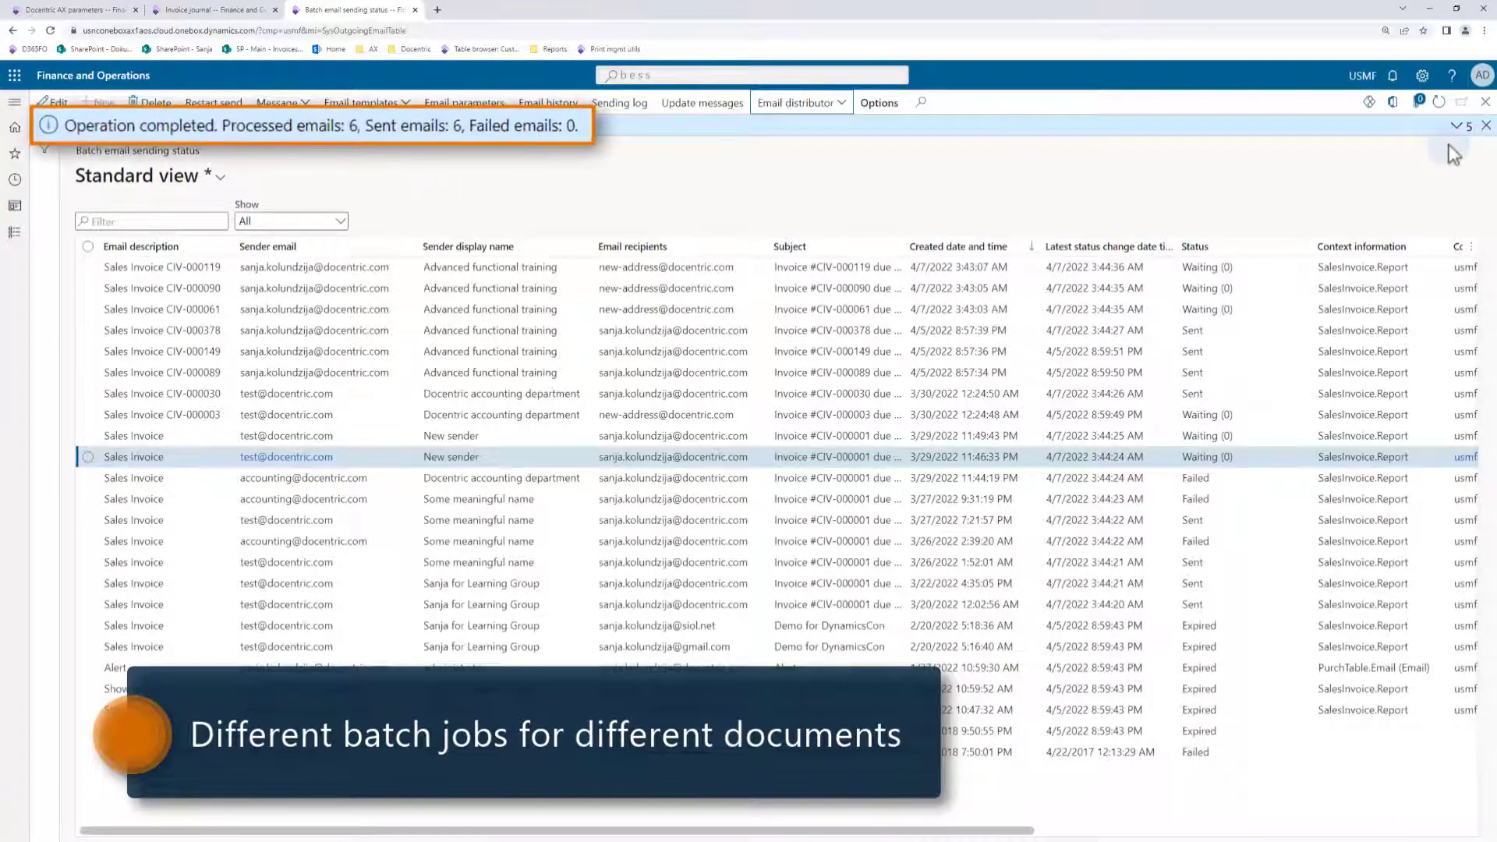
{"action": "left_click", "coordinate": [1438, 102]}
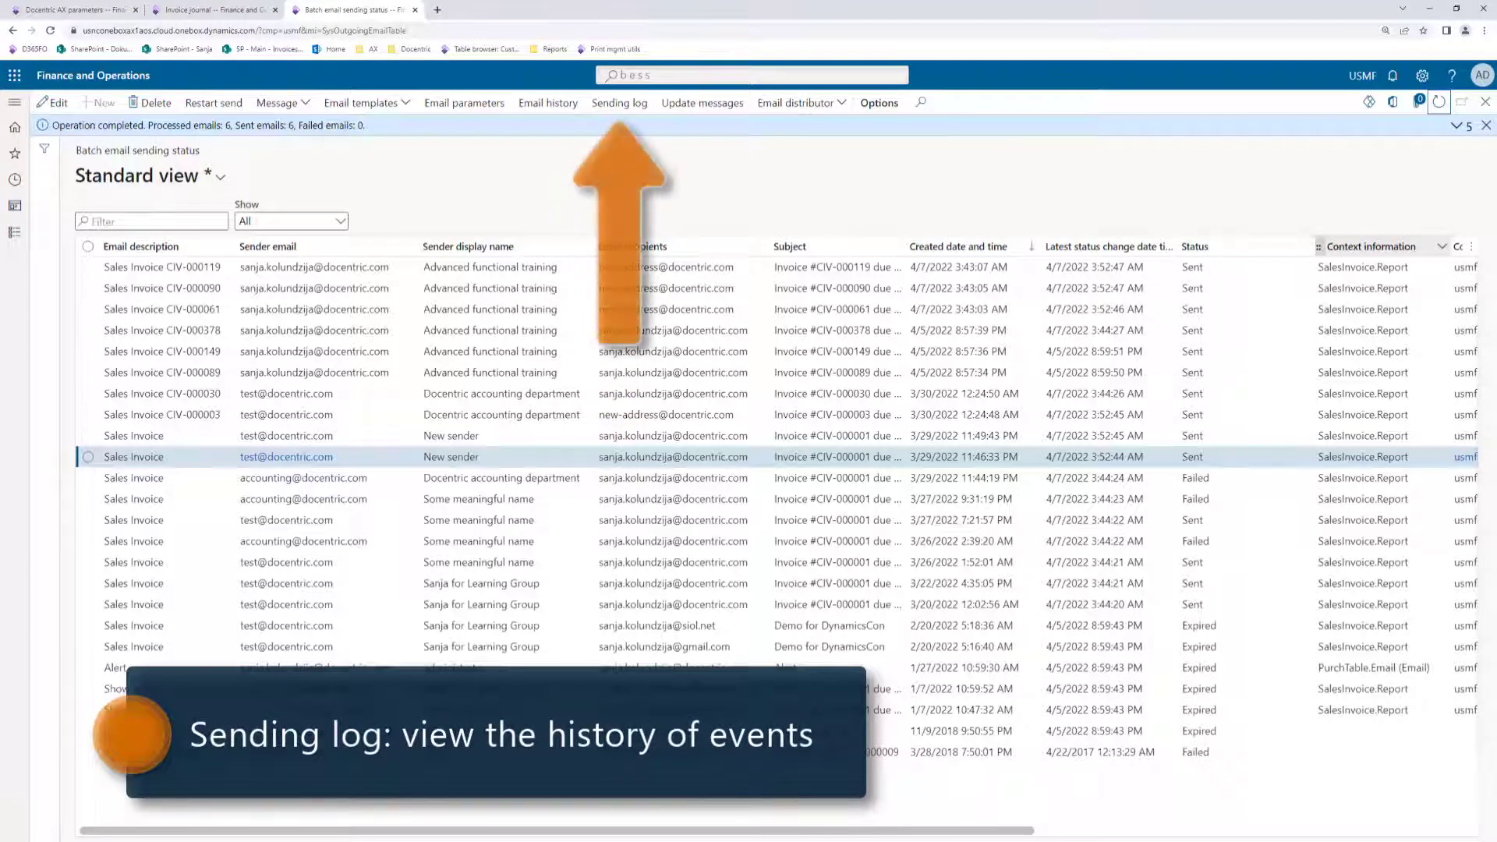
{"action": "left_click", "coordinate": [616, 110]}
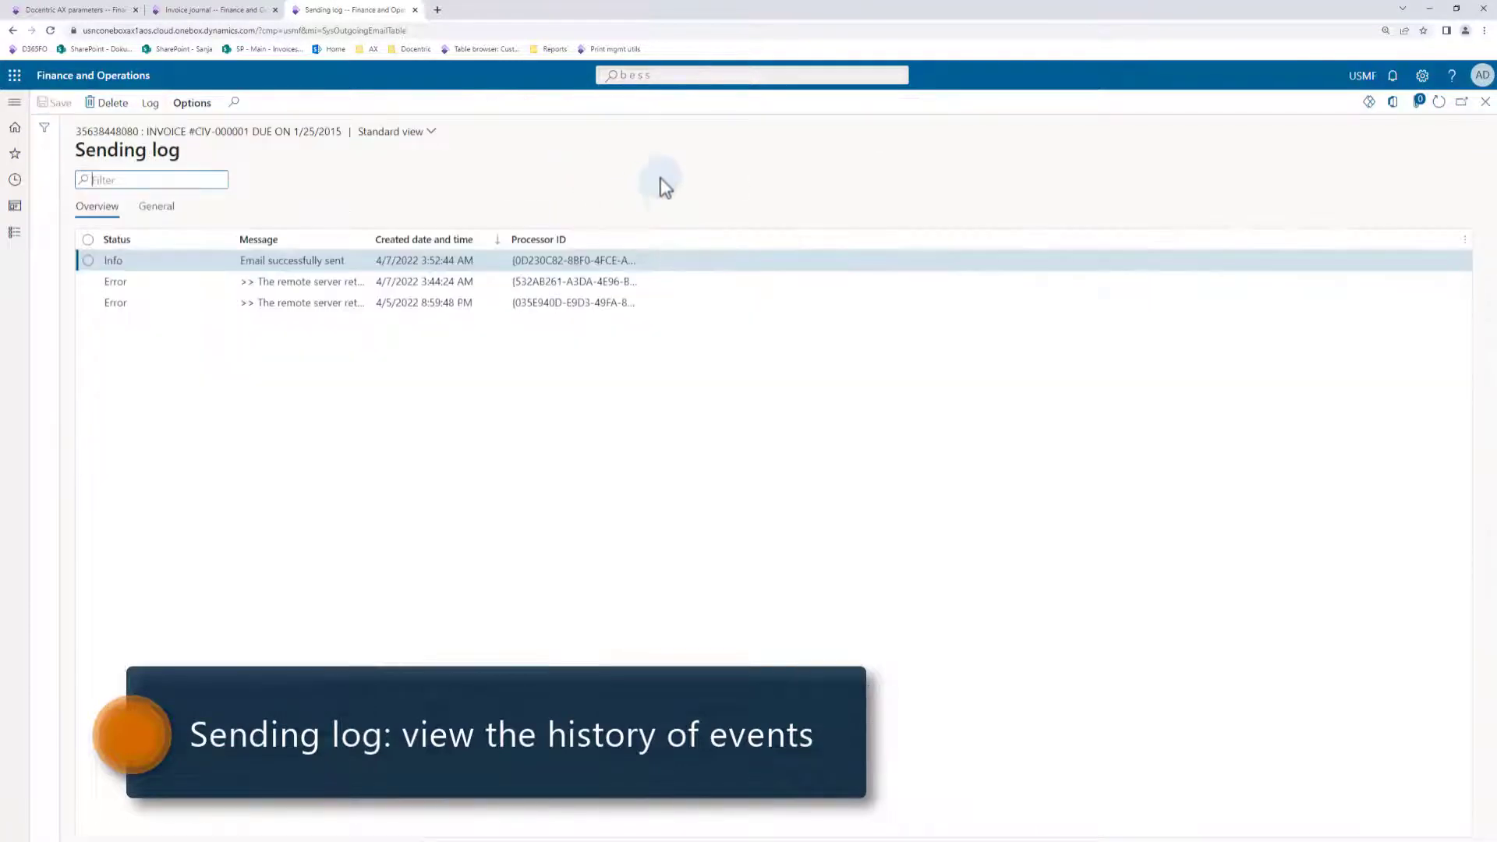
{"action": "left_click", "coordinate": [147, 304]}
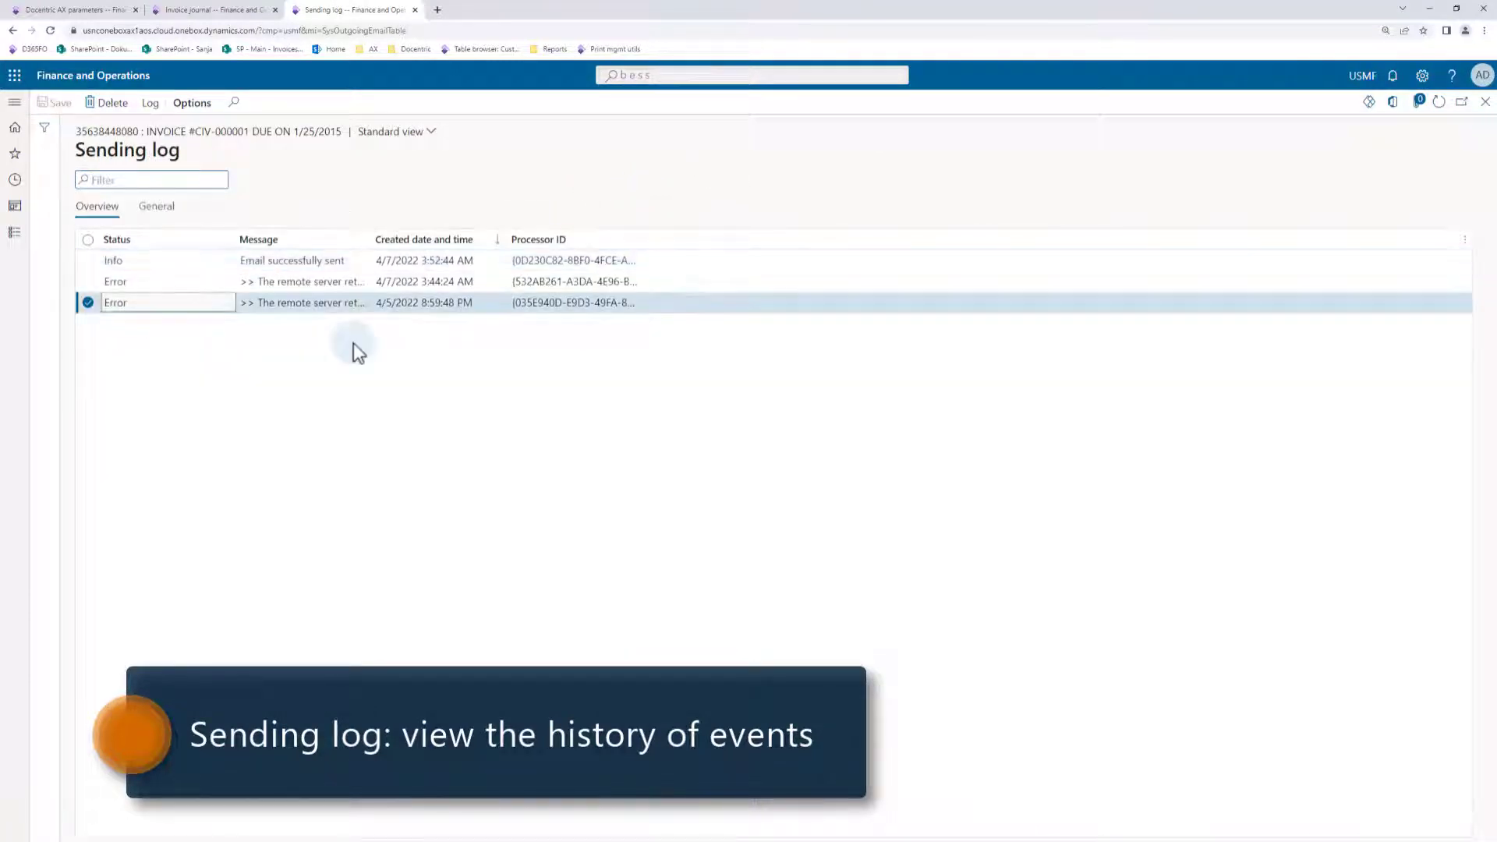
{"action": "left_click", "coordinate": [150, 102]}
{"action": "left_click", "coordinate": [1428, 126]}
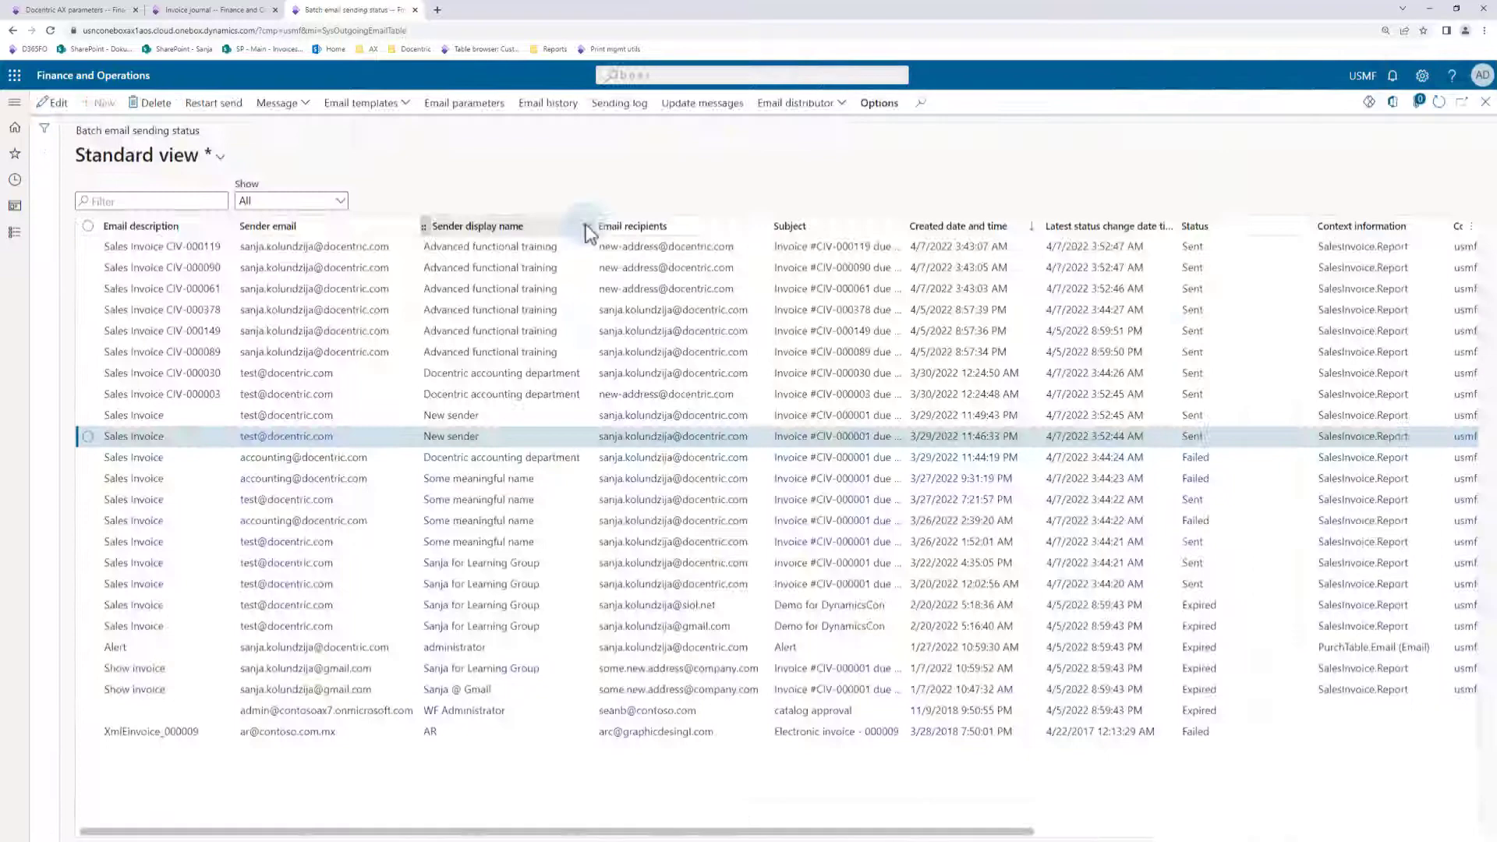
{"action": "left_click", "coordinate": [819, 107]}
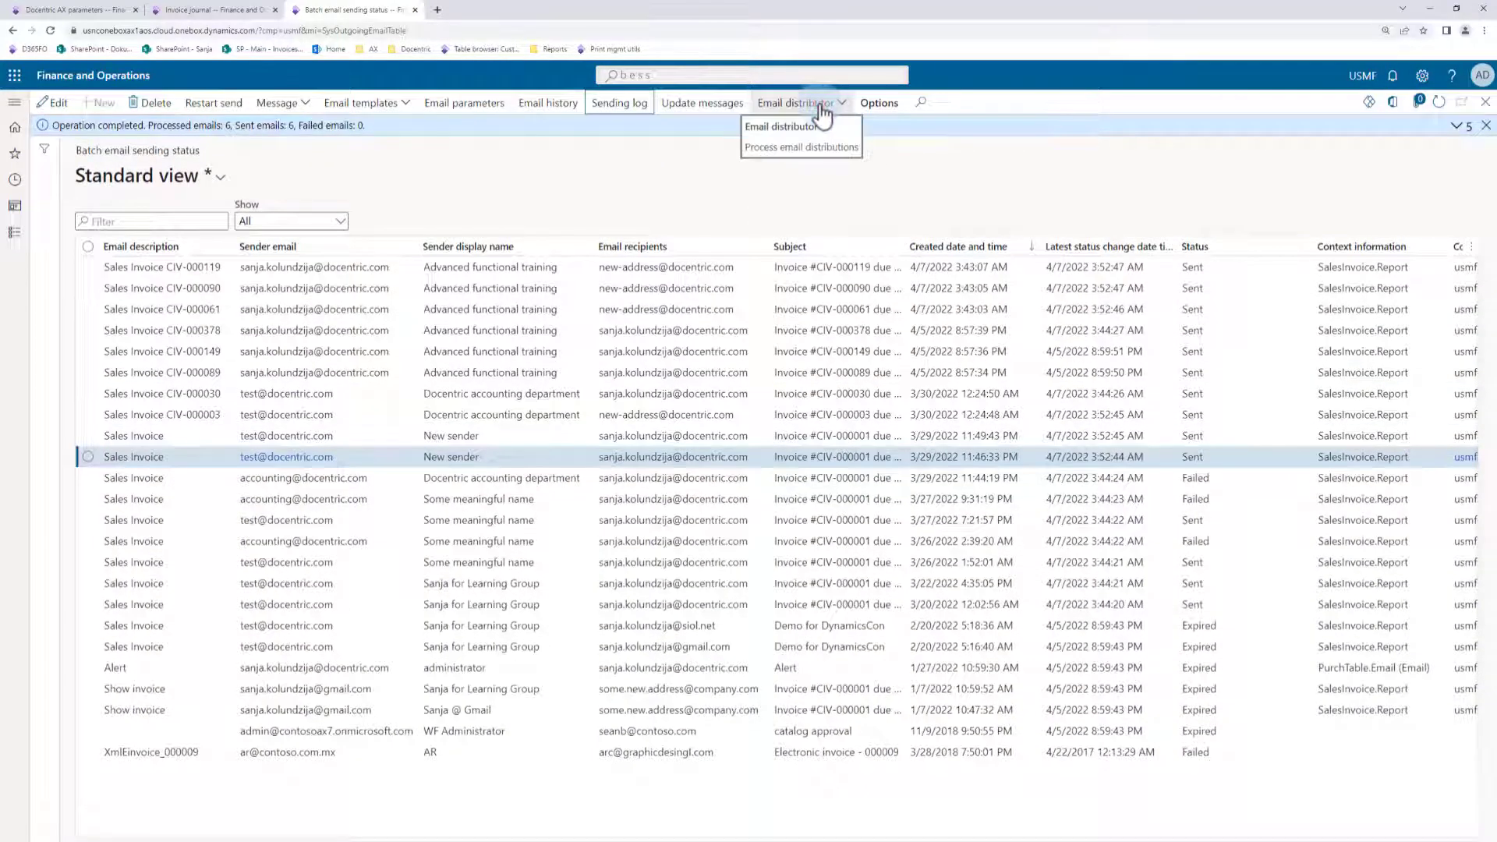
{"action": "left_click", "coordinate": [823, 109]}
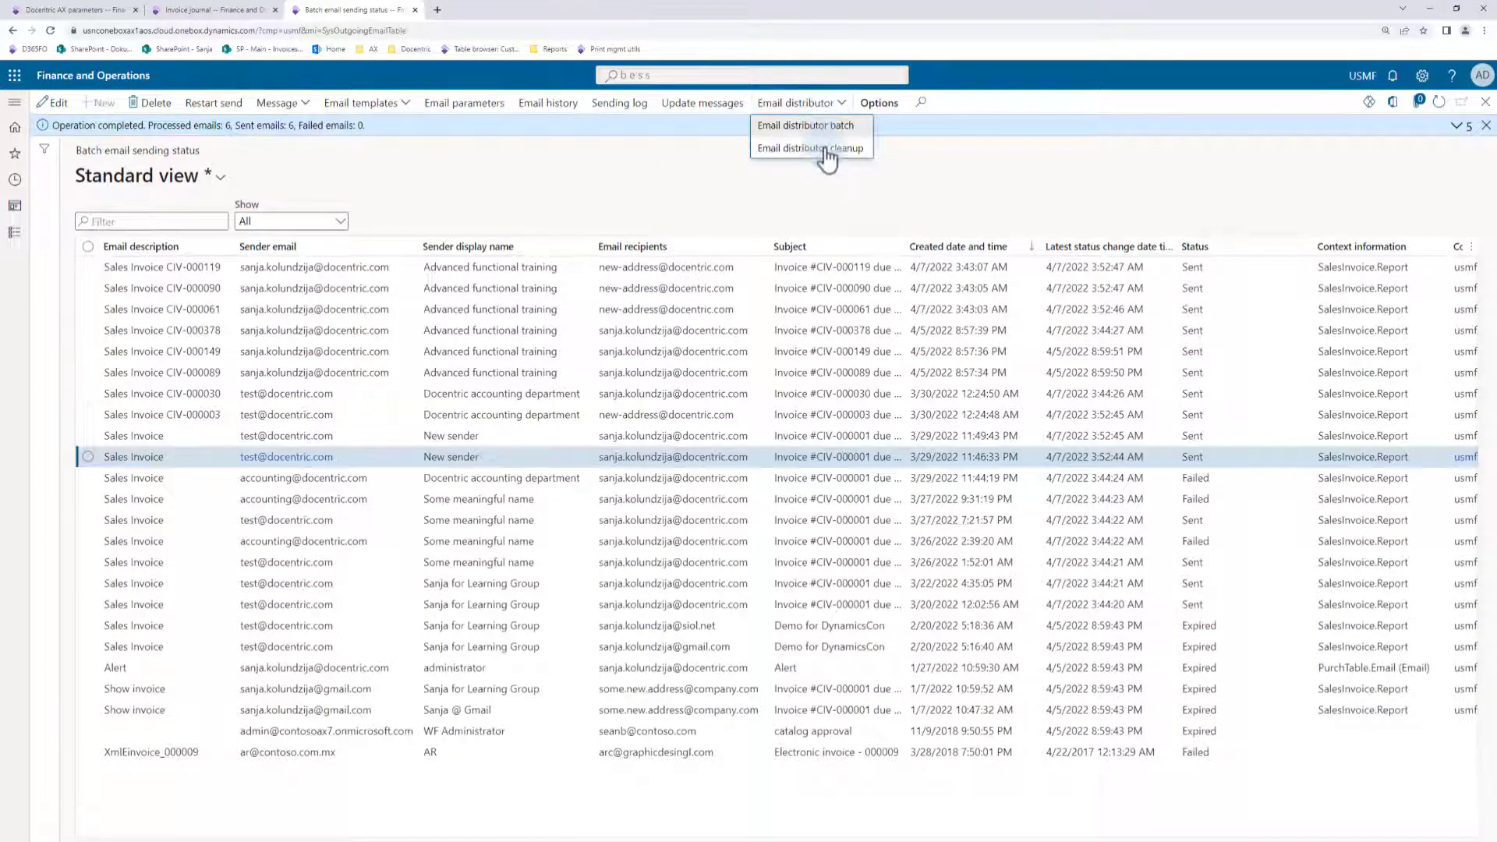
{"action": "left_click", "coordinate": [827, 150]}
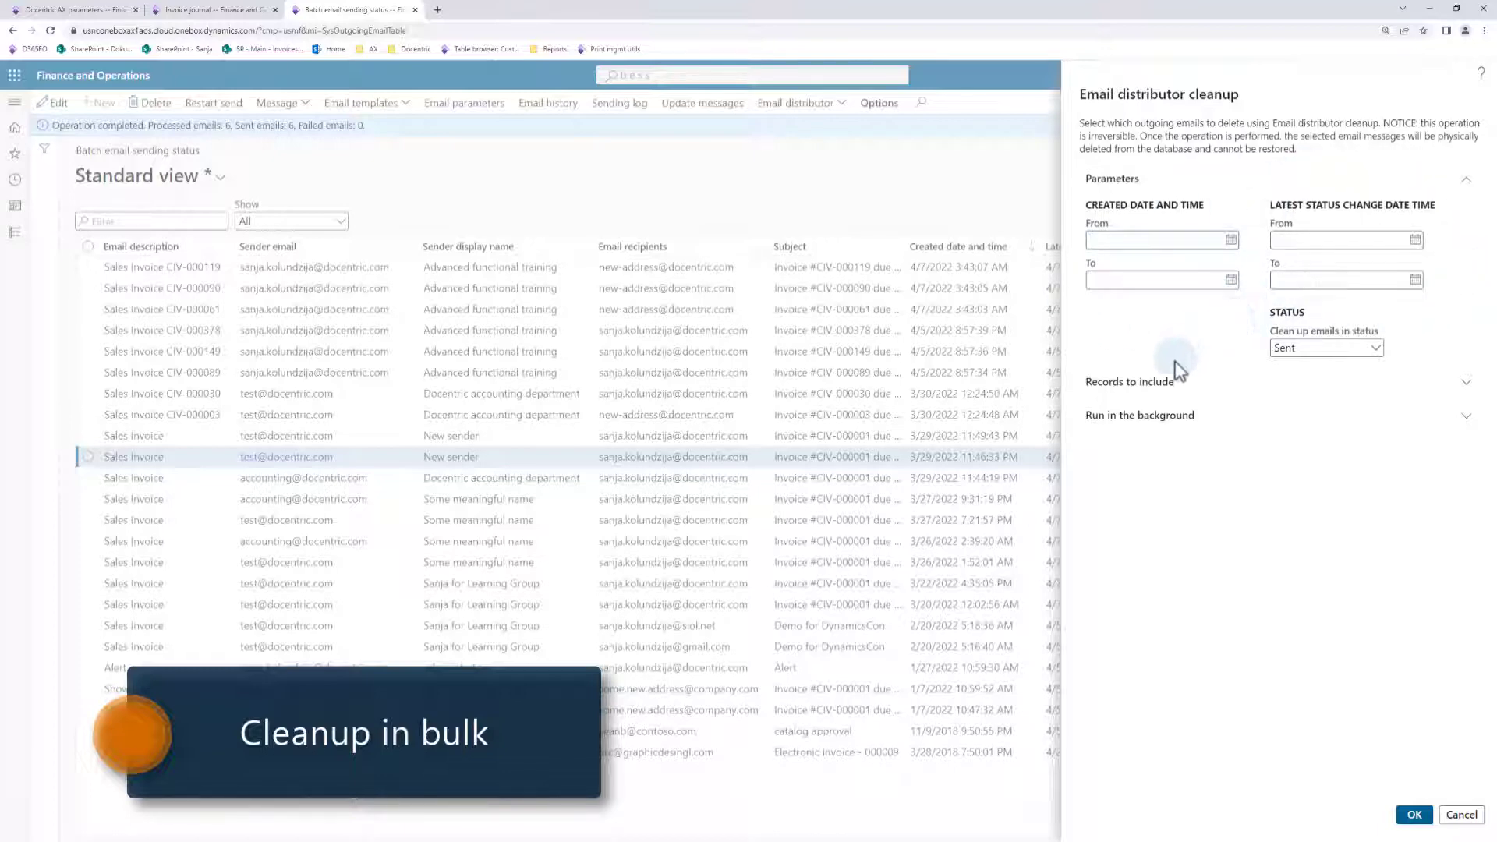
{"action": "left_click", "coordinate": [1166, 381]}
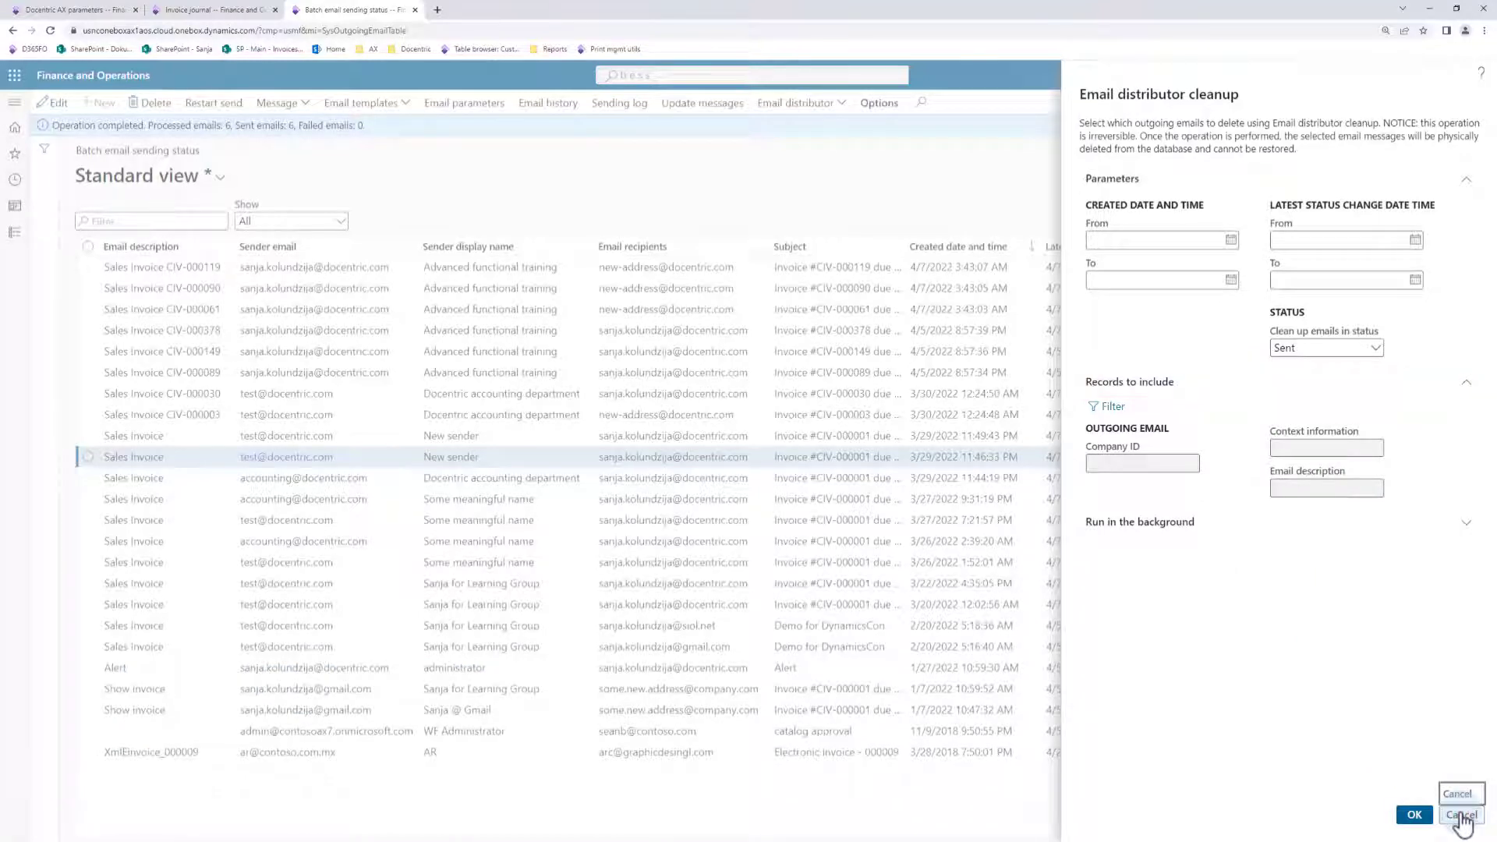
{"action": "left_click", "coordinate": [1460, 815]}
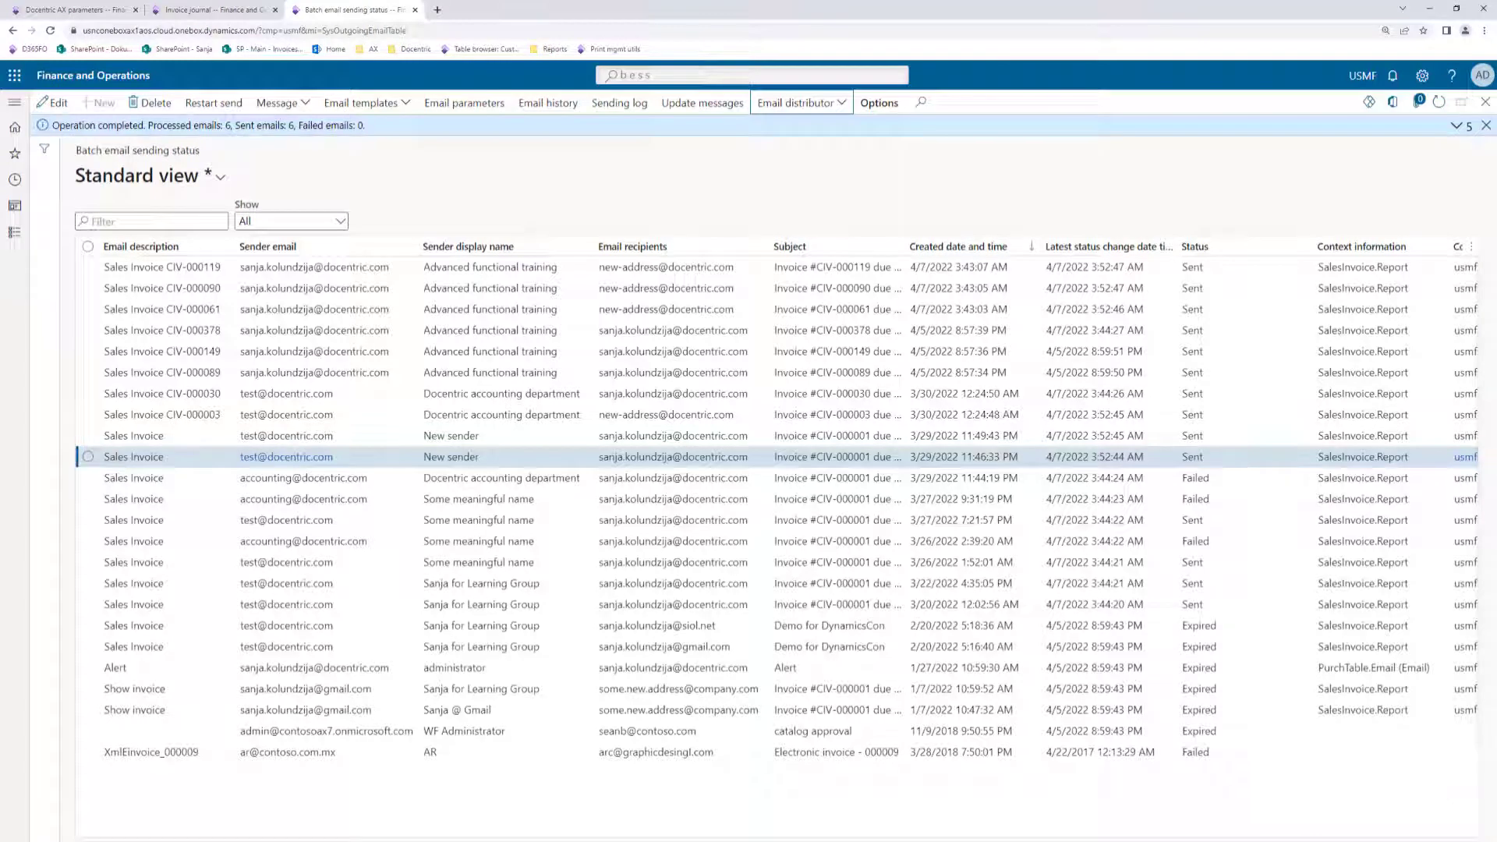